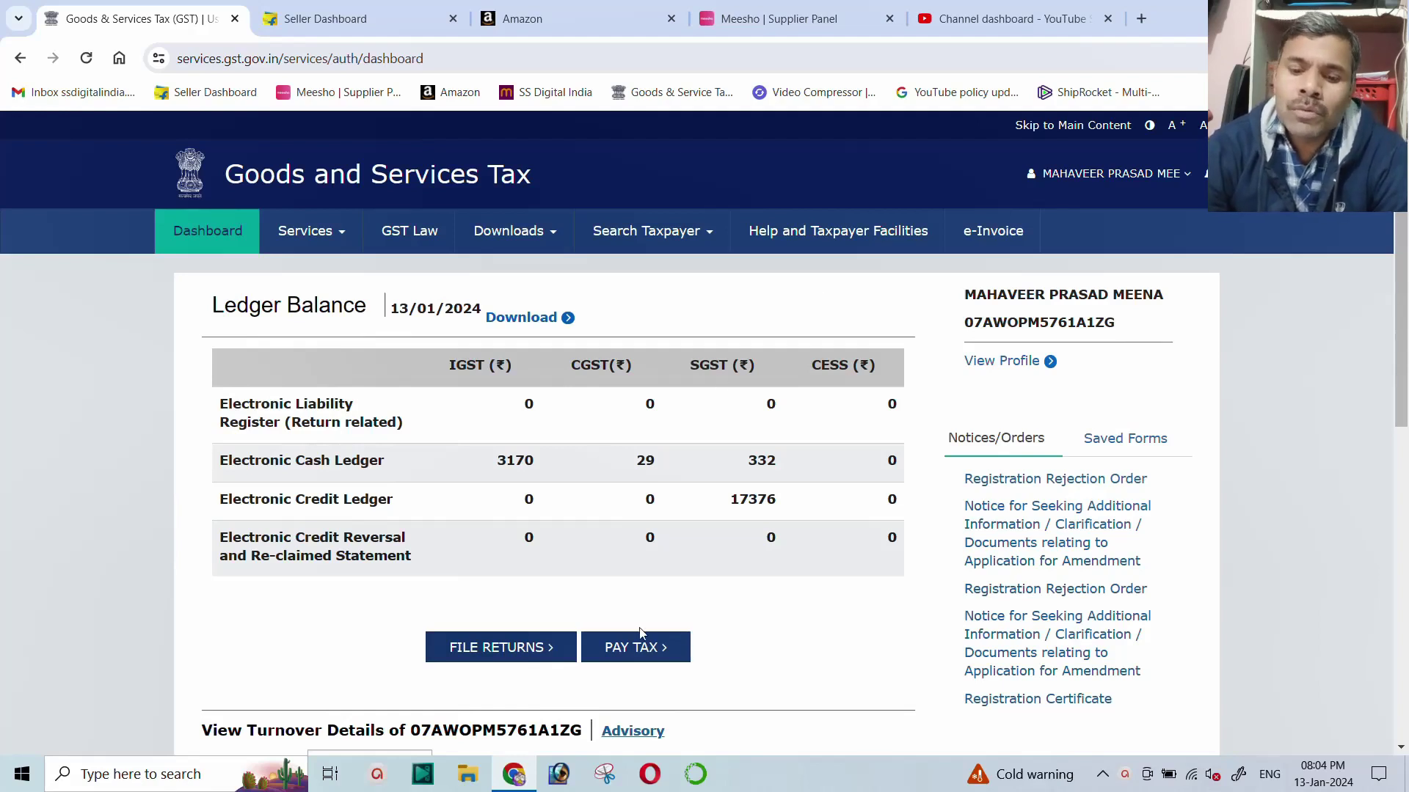
Step: Open the return filing page, list the returns for 2023-24, Quarter 3 (Oct - Dec), December, and check the GSTR-3B due date
click(490, 654)
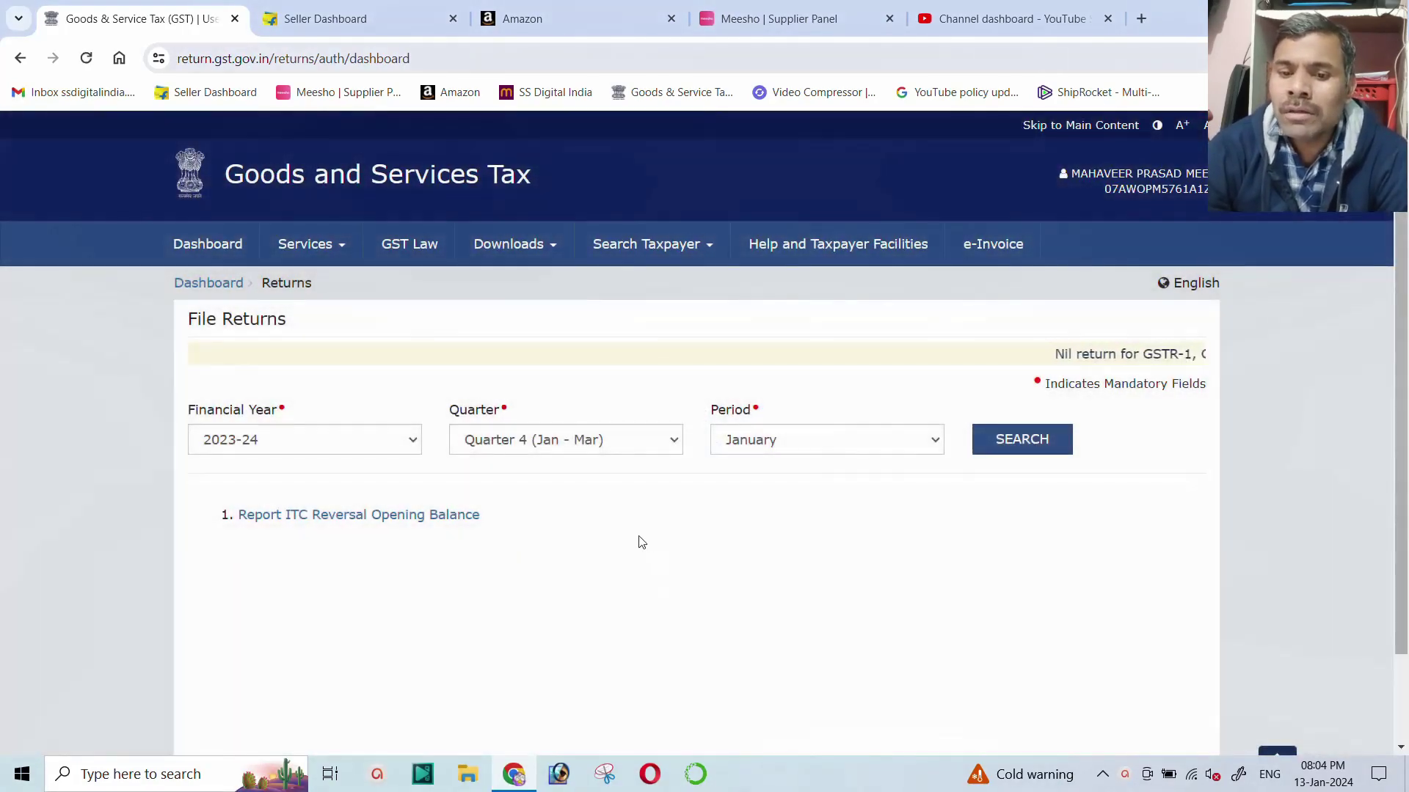
click(562, 445)
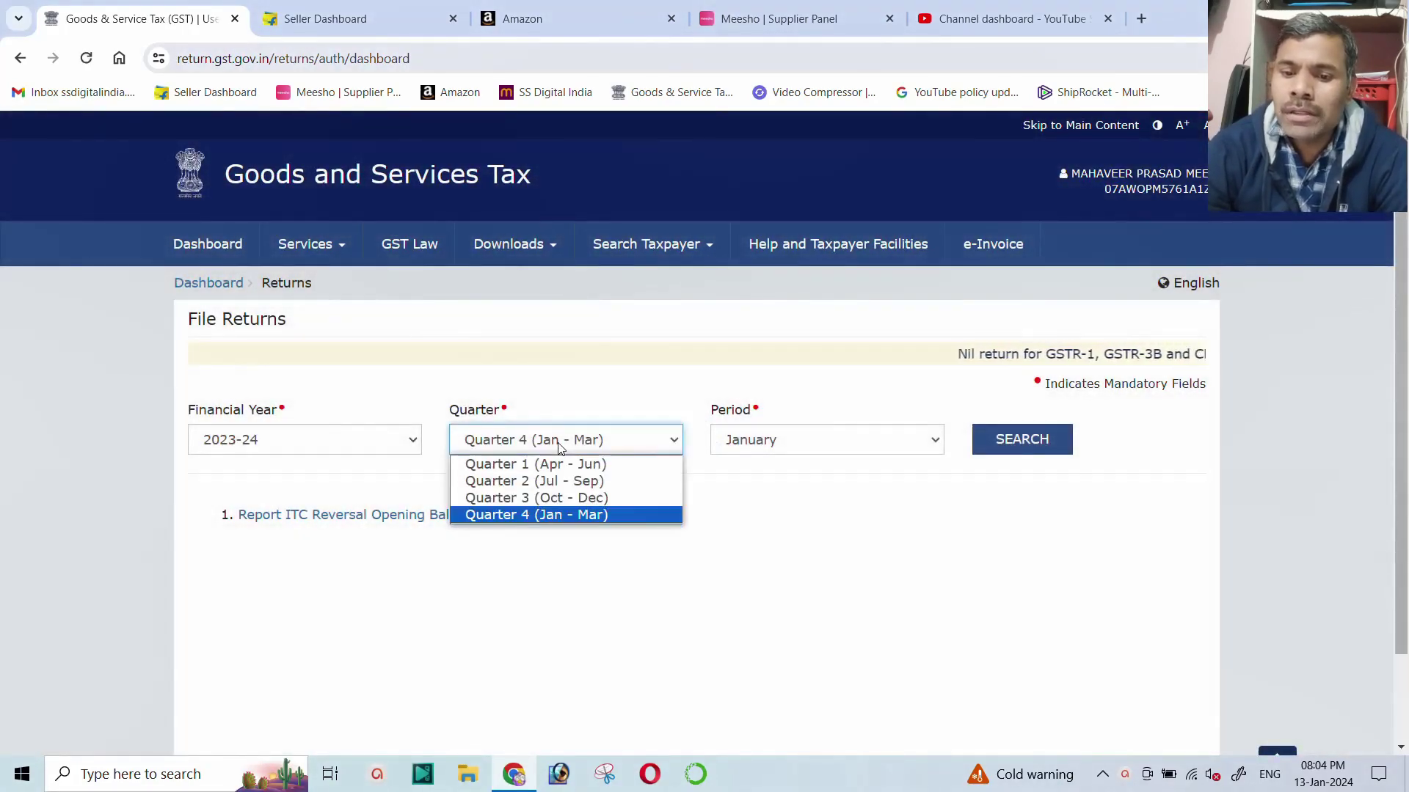
click(566, 505)
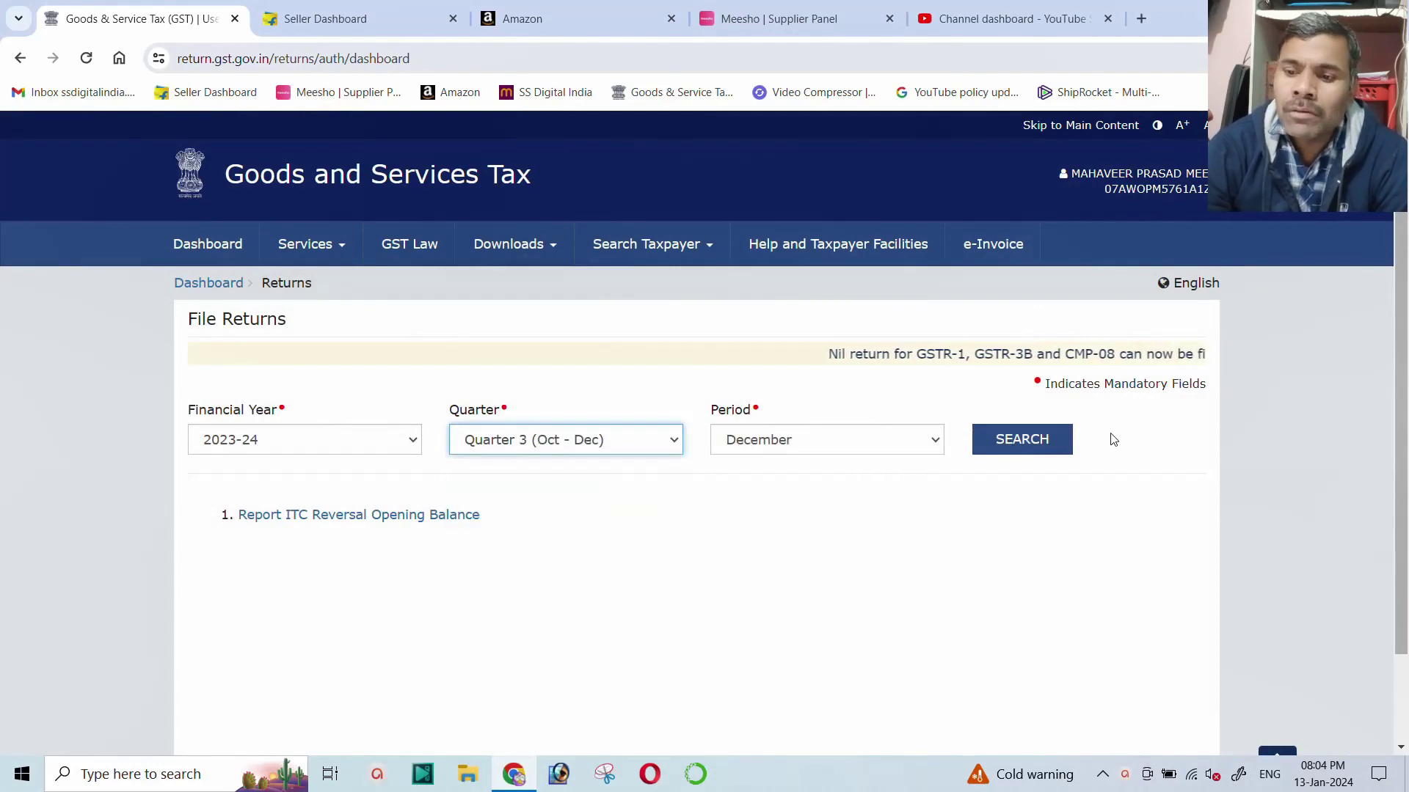
click(1025, 444)
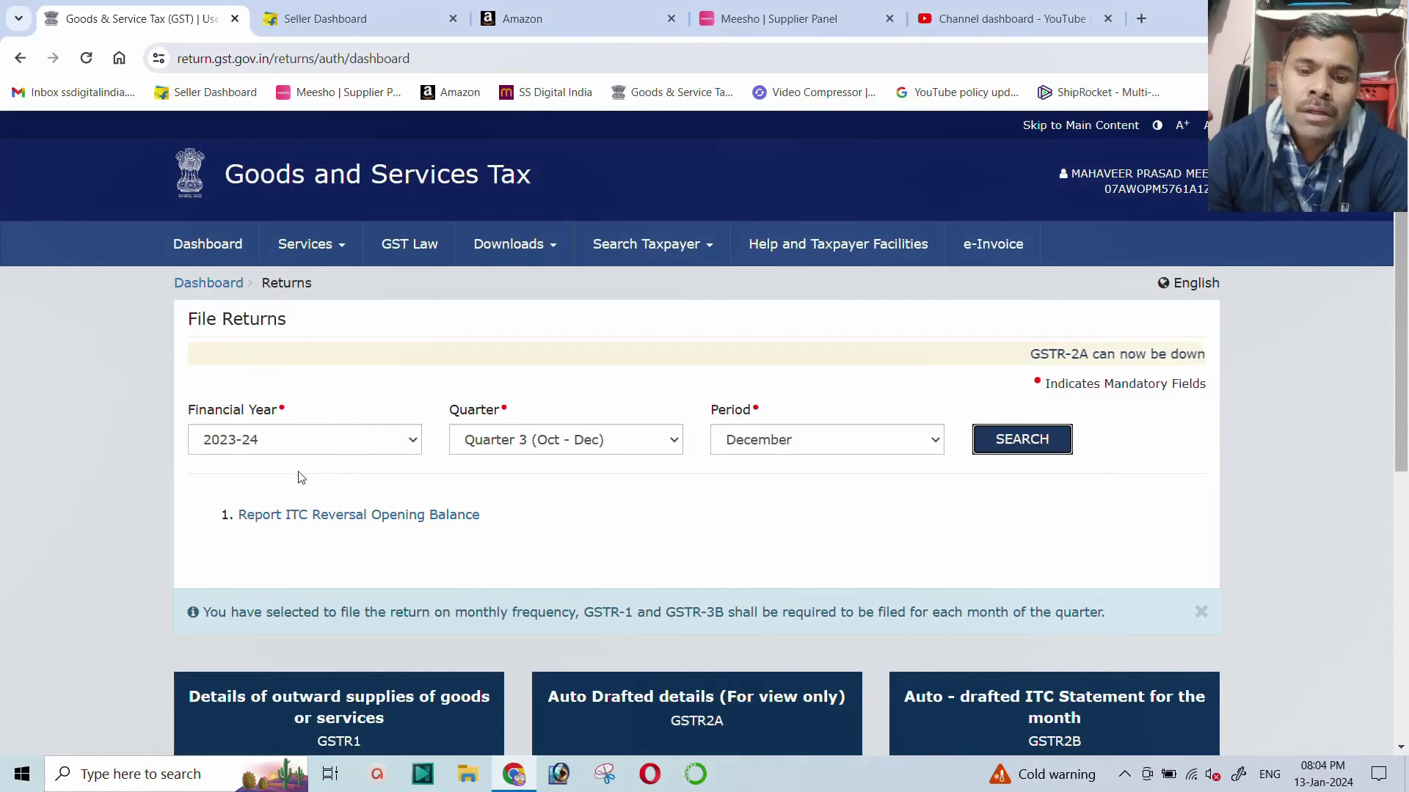
scroll(412, 477, down, 4)
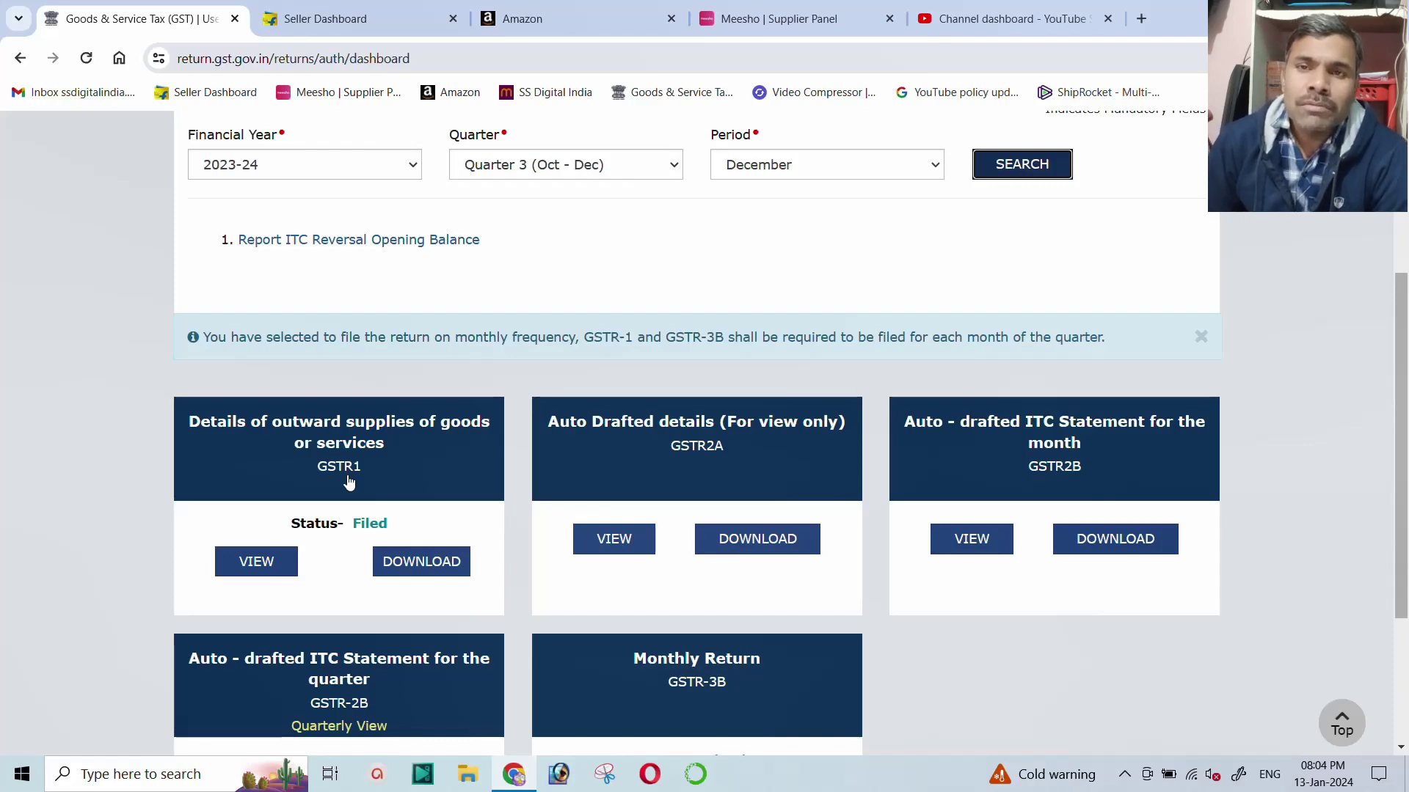
scroll(349, 482, down, 3)
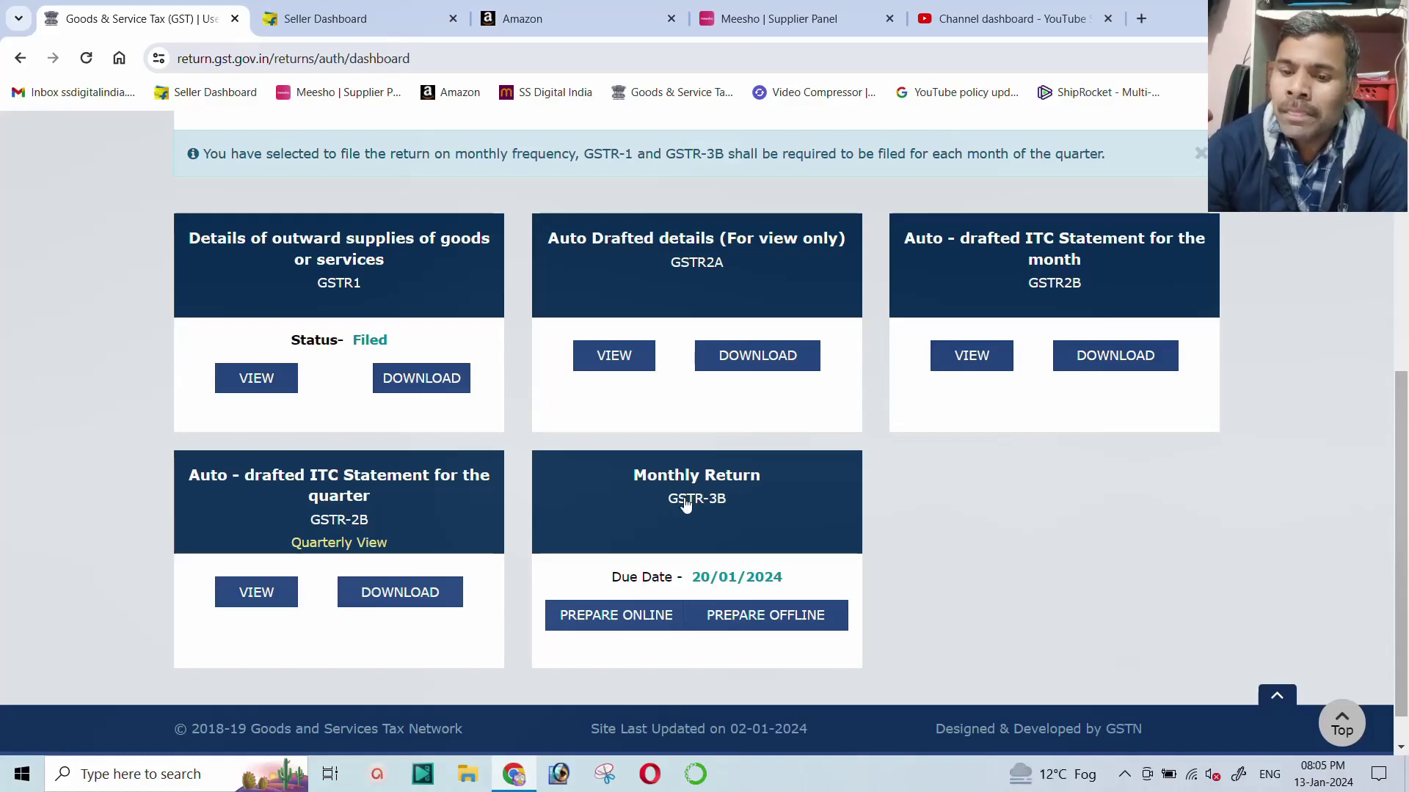
drag(693, 581, 875, 575)
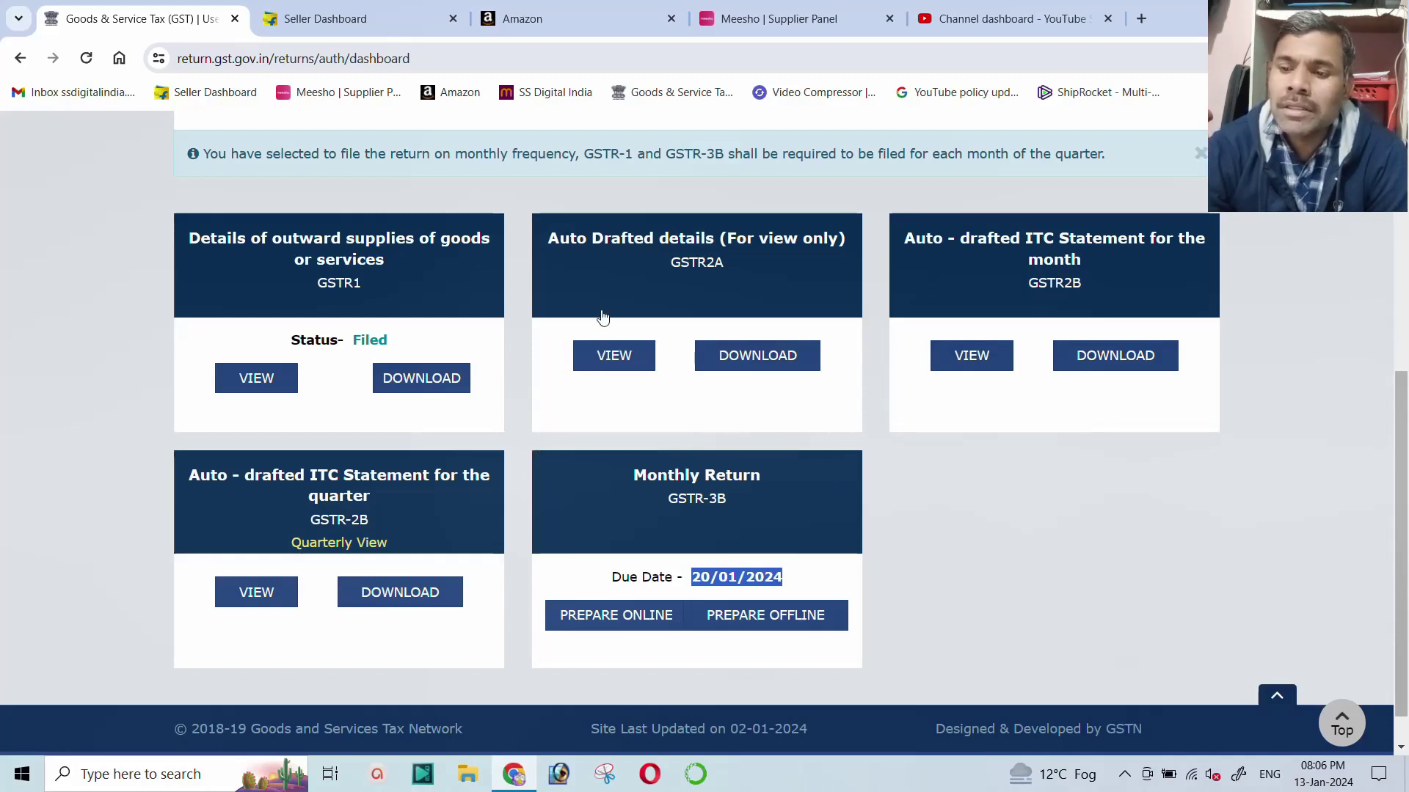
Step: View the month's auto-drafted GSTR-2B ITC statement and examine the notice about its availability and cutoff date
scroll(990, 304, up, 1)
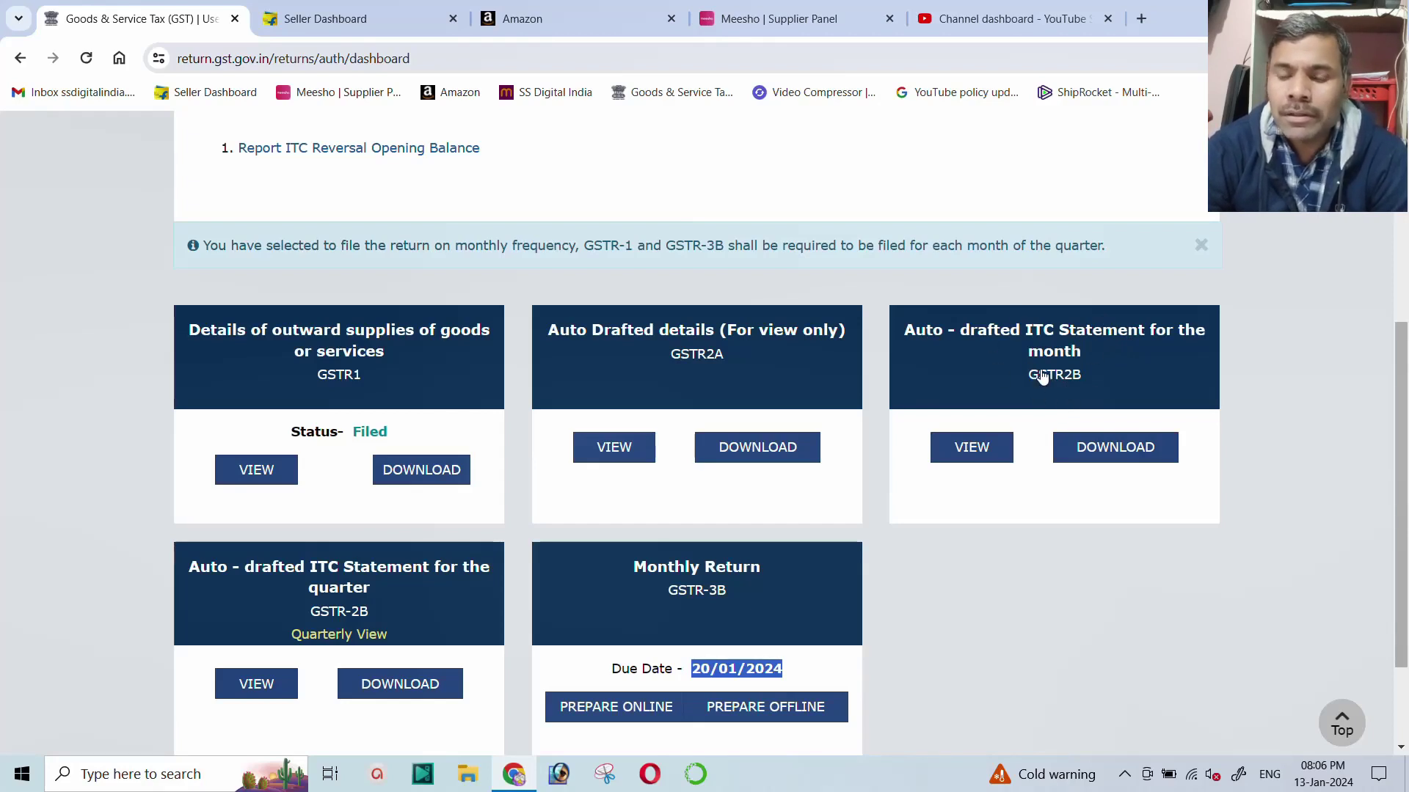
click(969, 455)
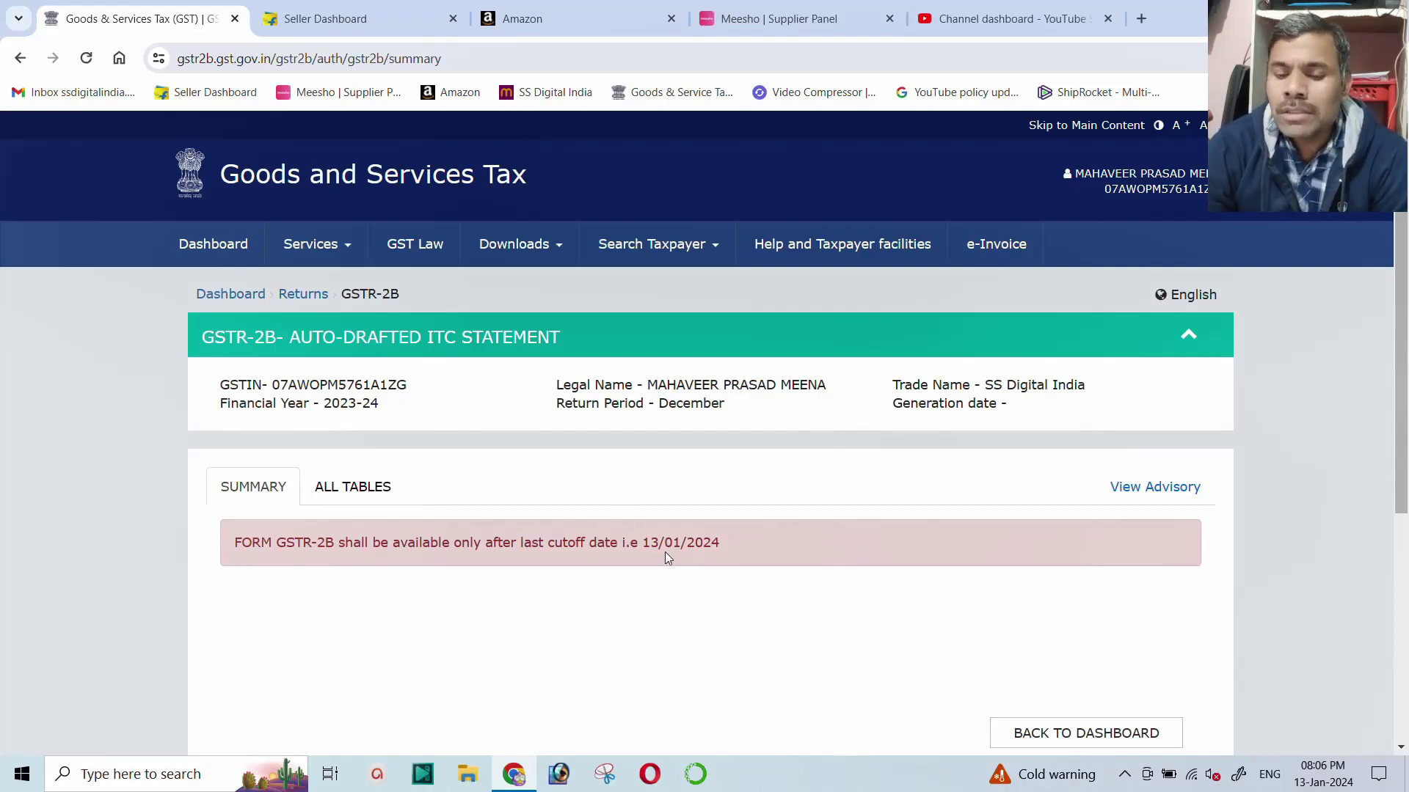
drag(643, 544, 720, 543)
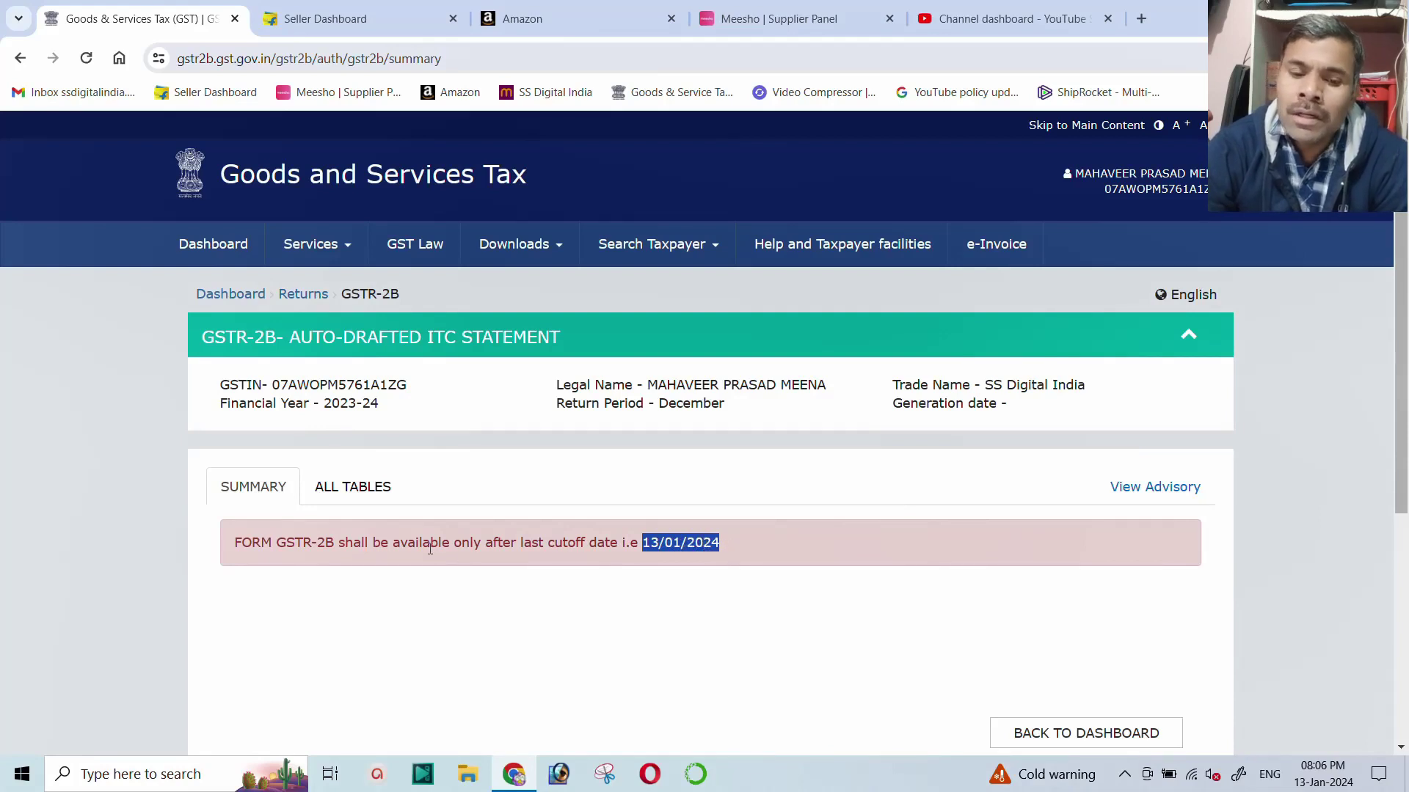
drag(273, 543, 724, 549)
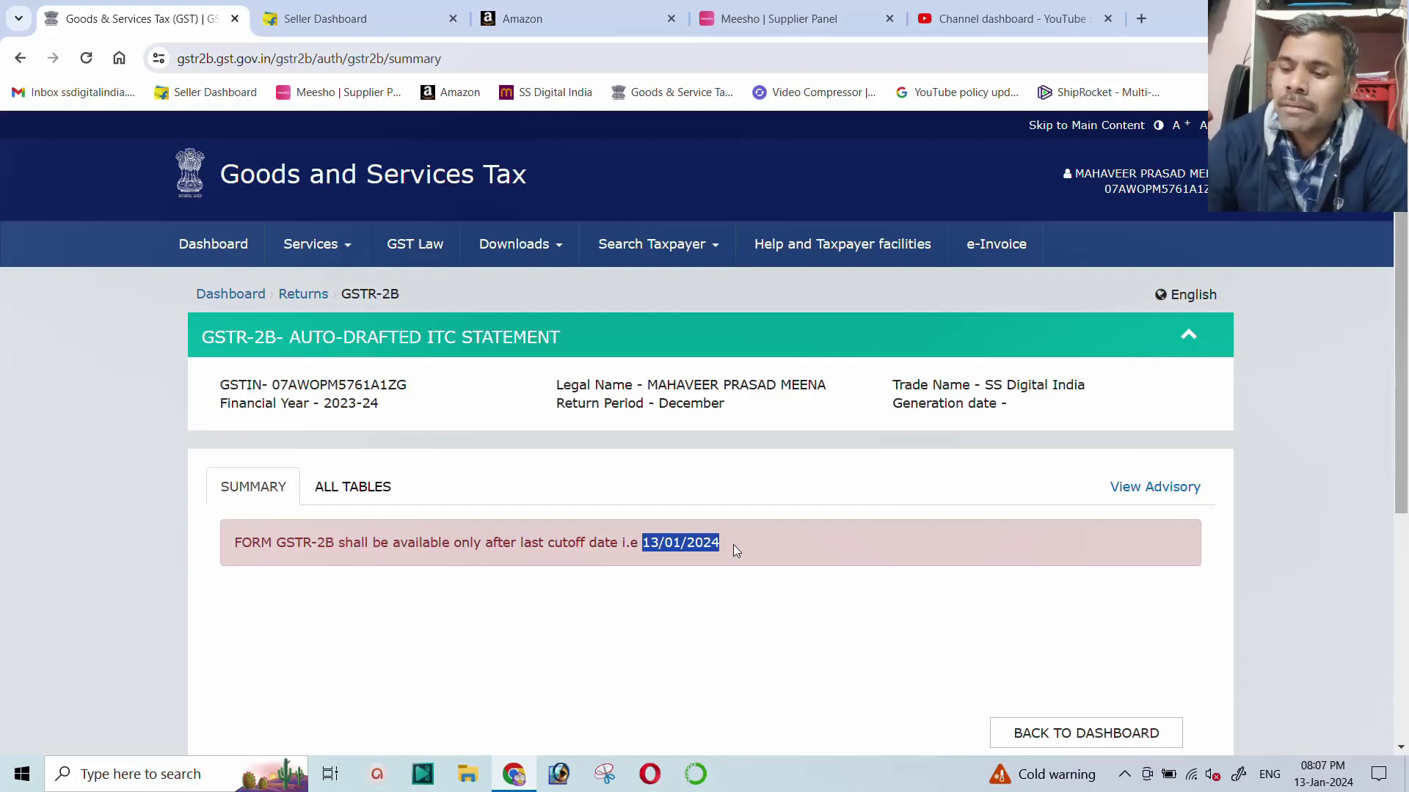
click(680, 530)
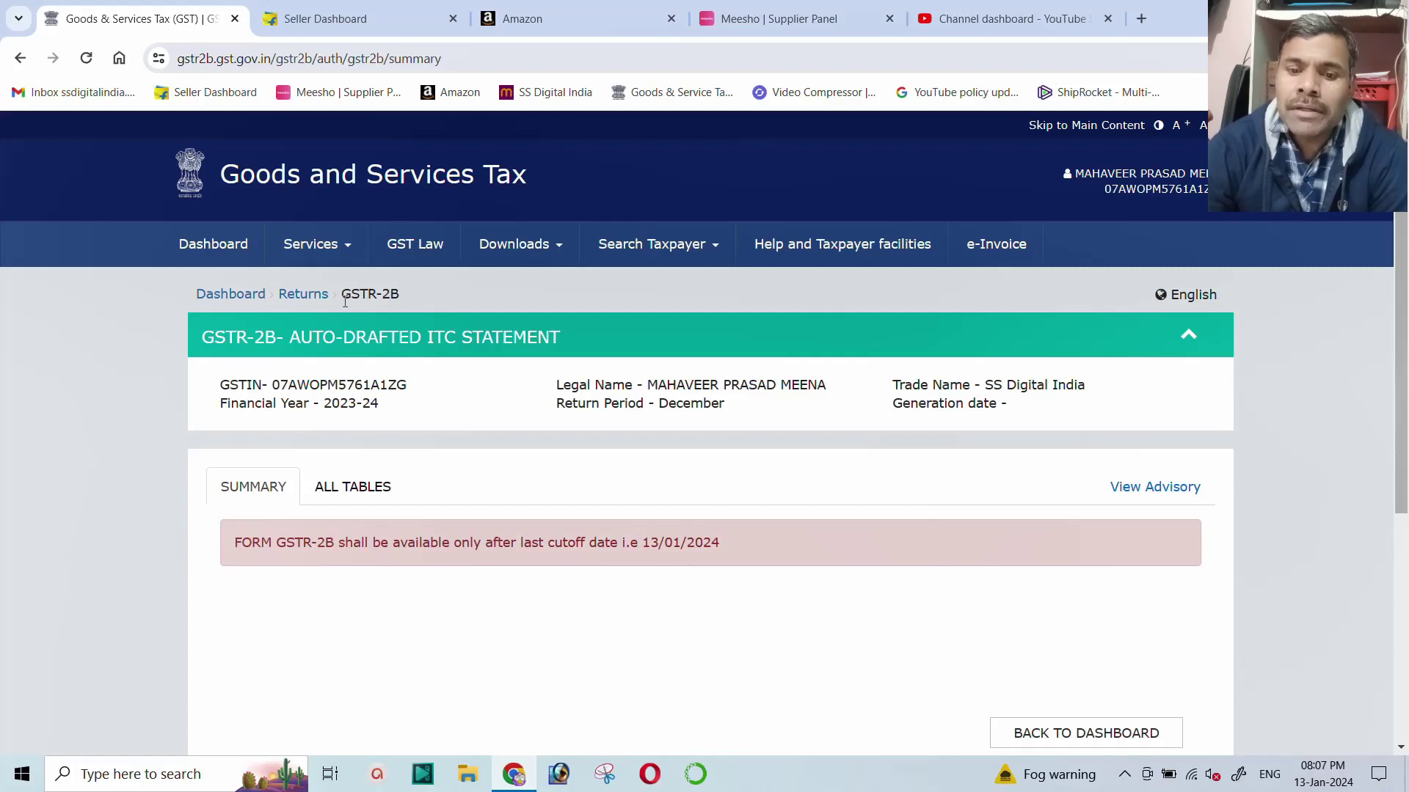
drag(341, 293, 427, 292)
drag(637, 544, 732, 544)
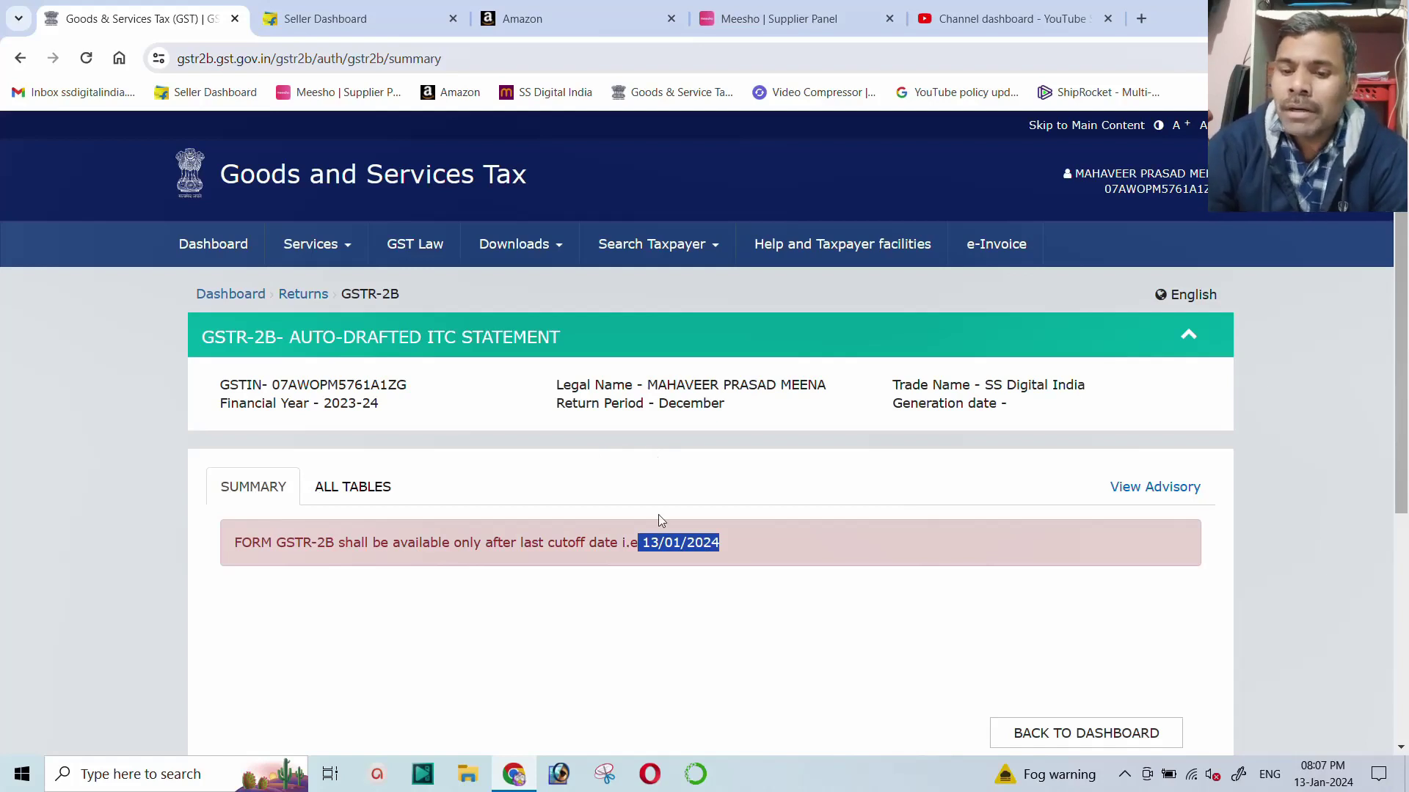
click(660, 541)
drag(643, 543, 722, 543)
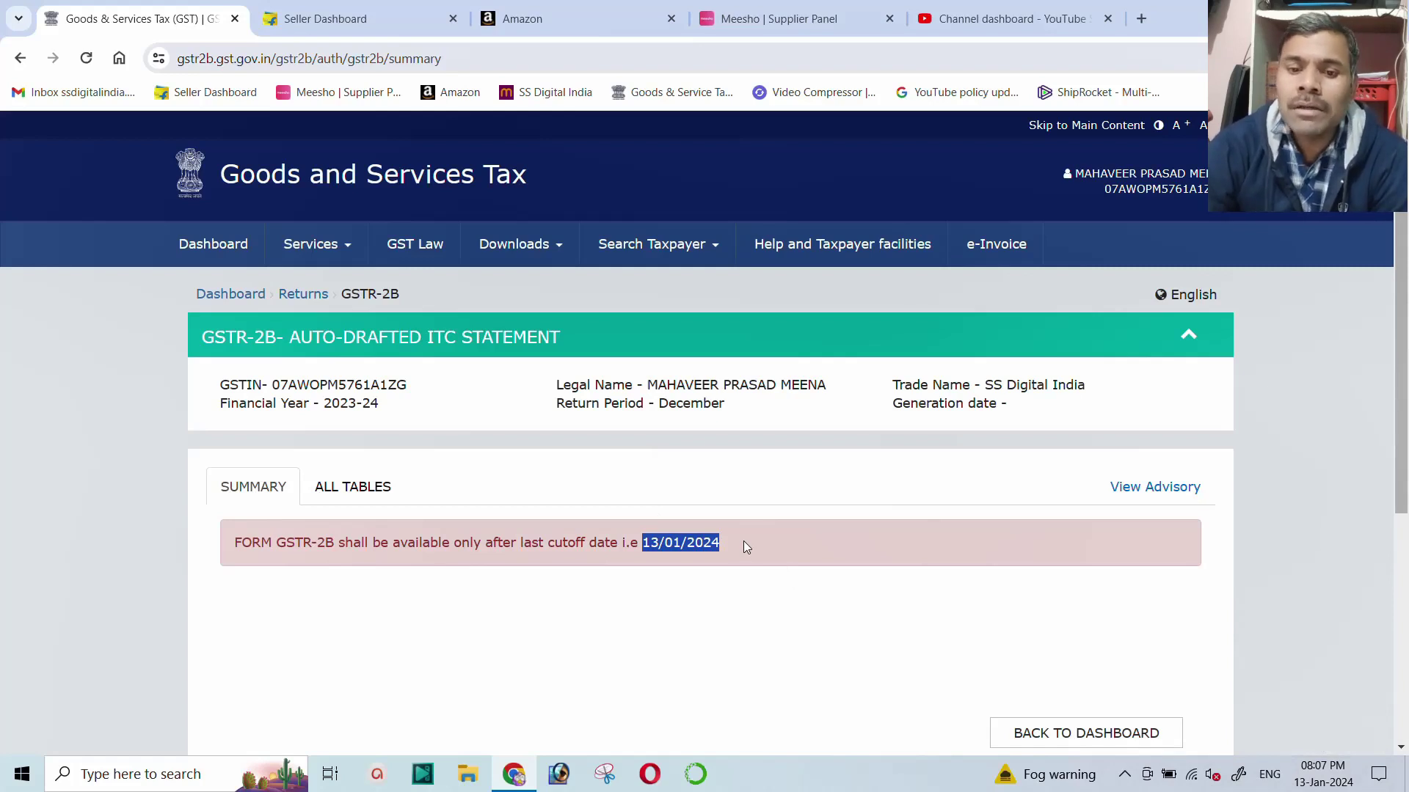
Step: Go back to the returns dashboard and list the returns for Quarter 3 (Oct - Dec), December again
scroll(1024, 598, down, 1)
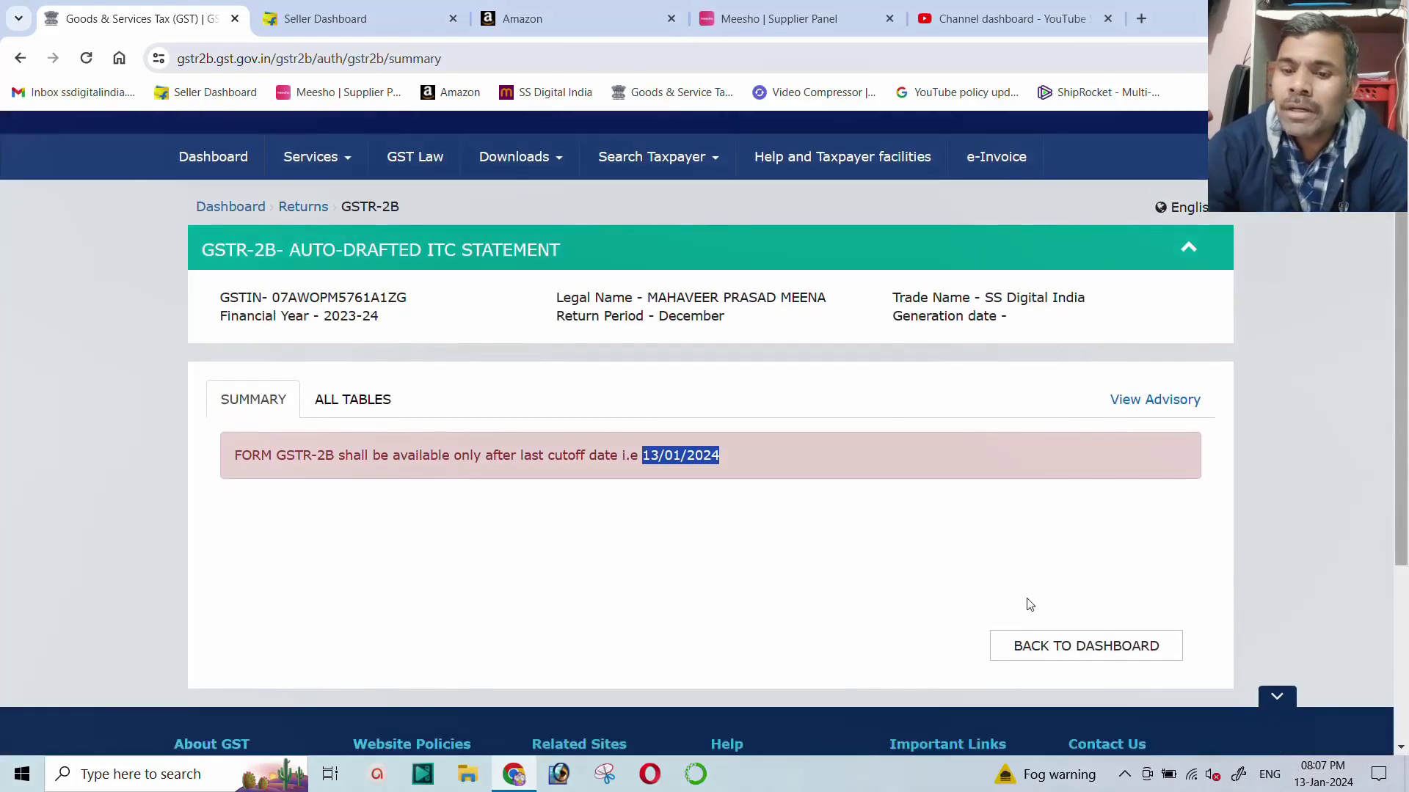
click(1077, 643)
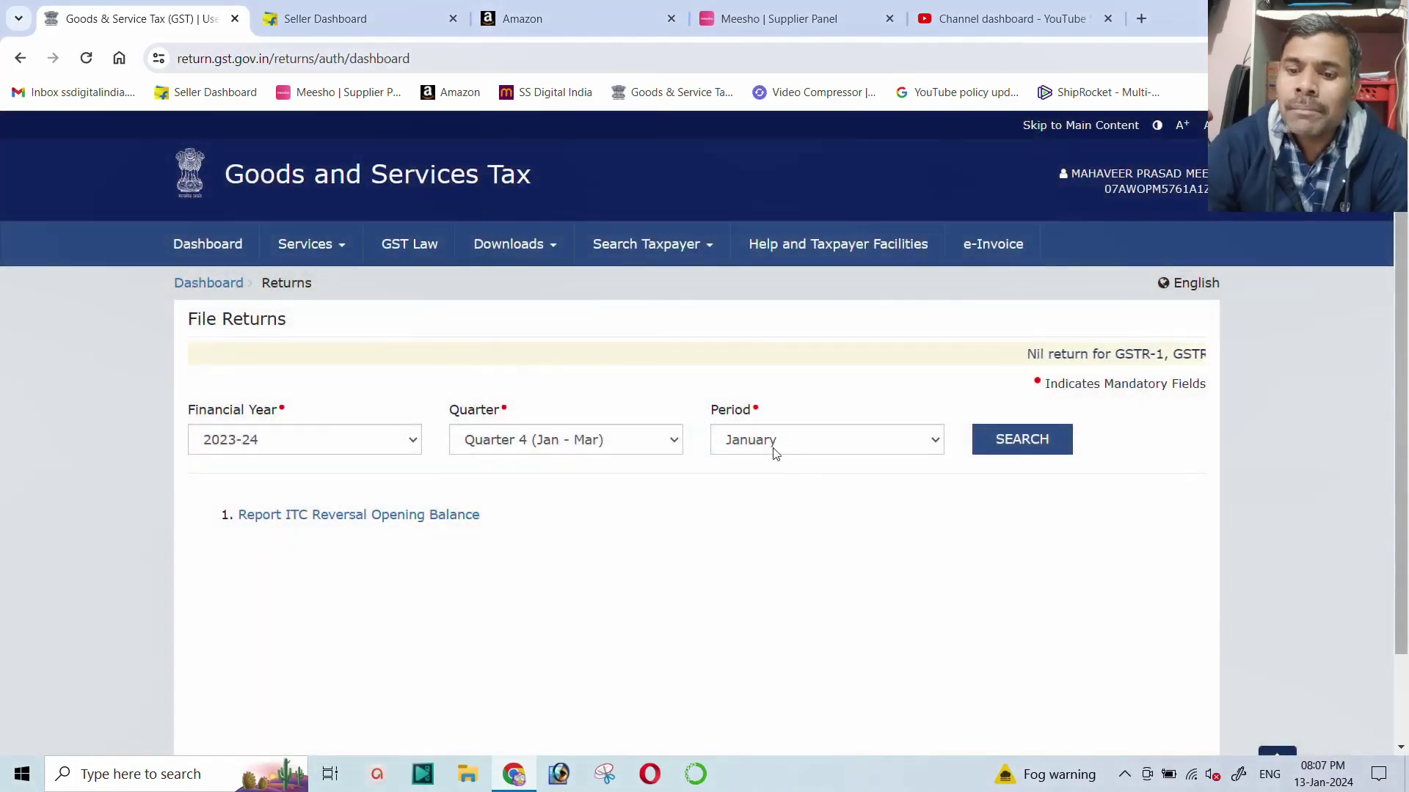
click(774, 448)
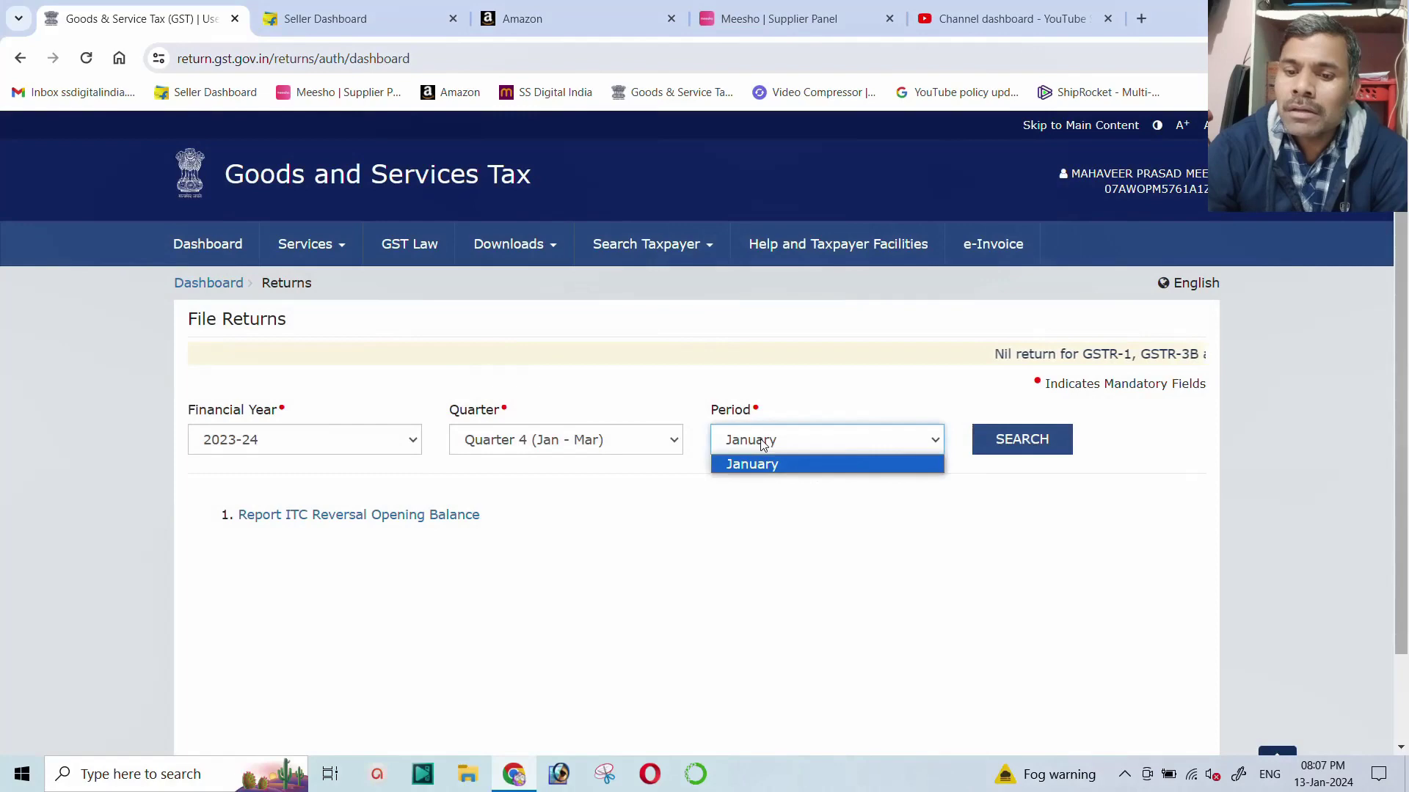
click(634, 444)
click(568, 499)
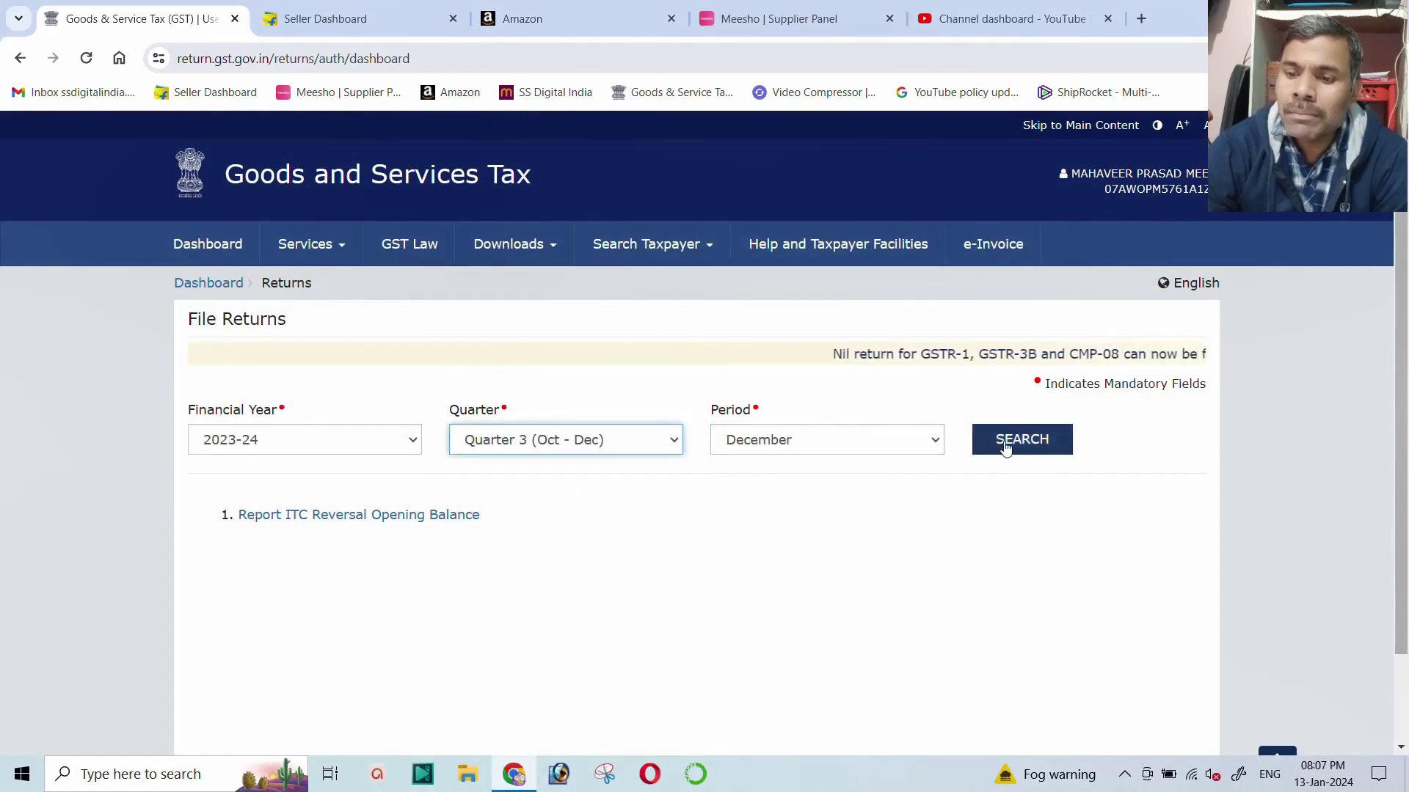
click(1013, 441)
scroll(467, 425, down, 5)
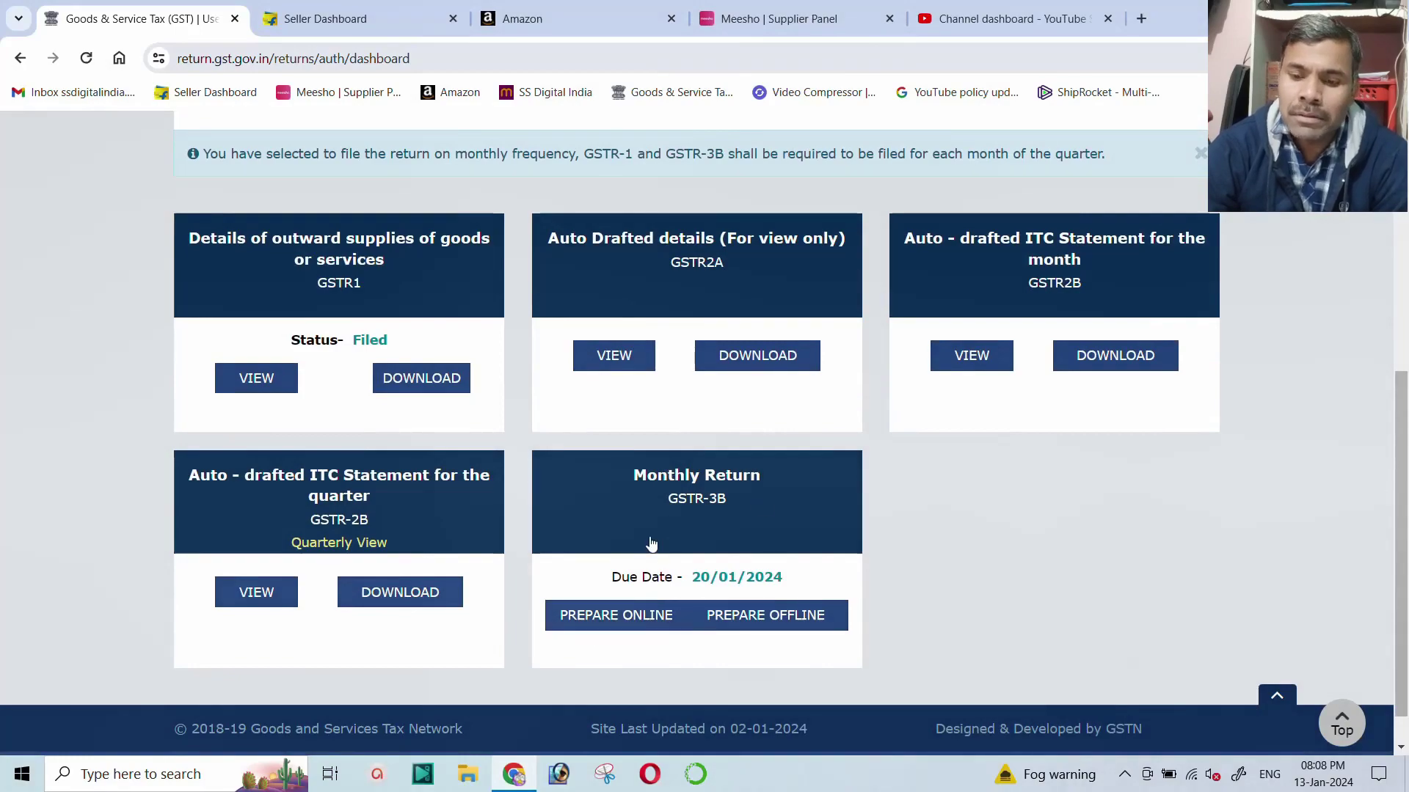
Step: Start preparing the monthly GSTR-3B return online and answer NO to filing a Nil return
click(598, 618)
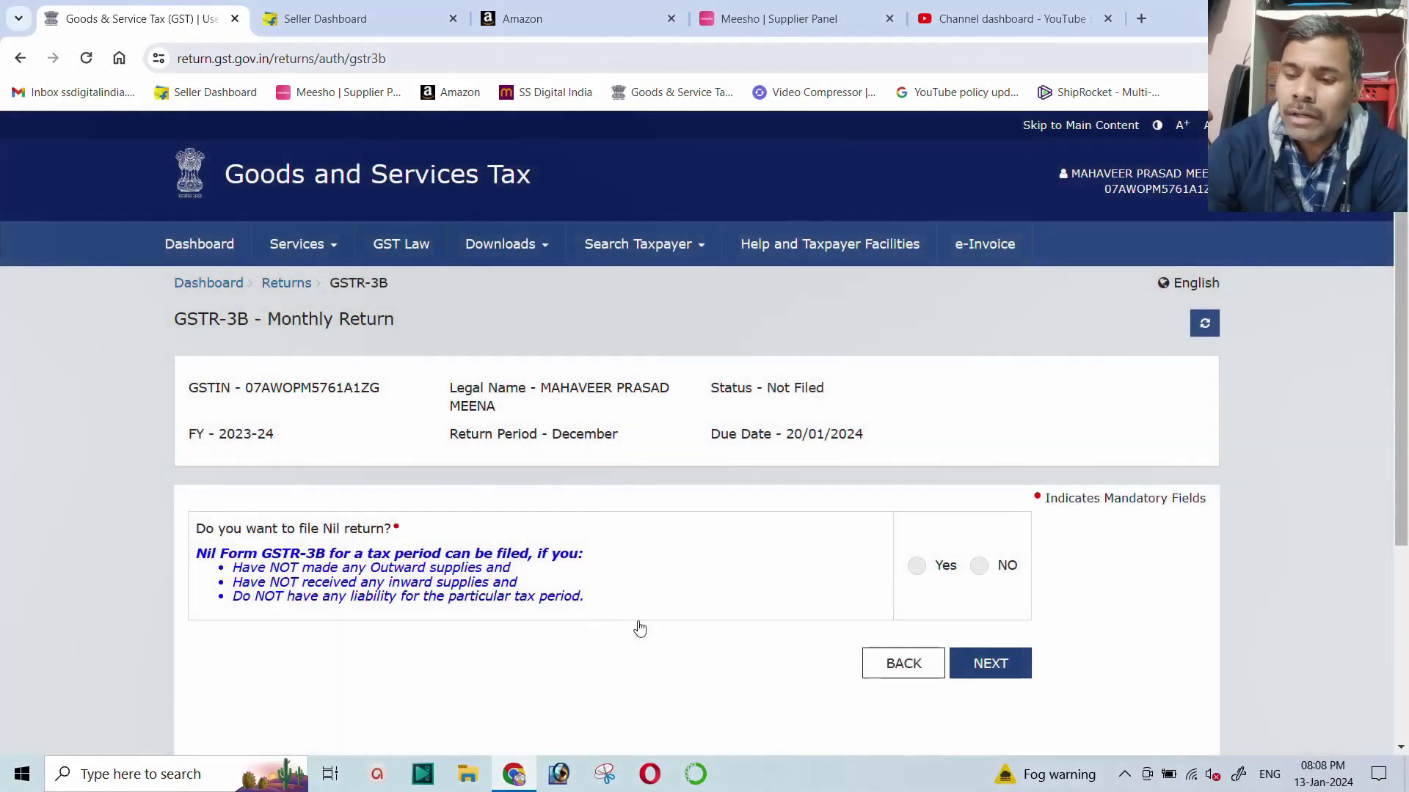
click(980, 566)
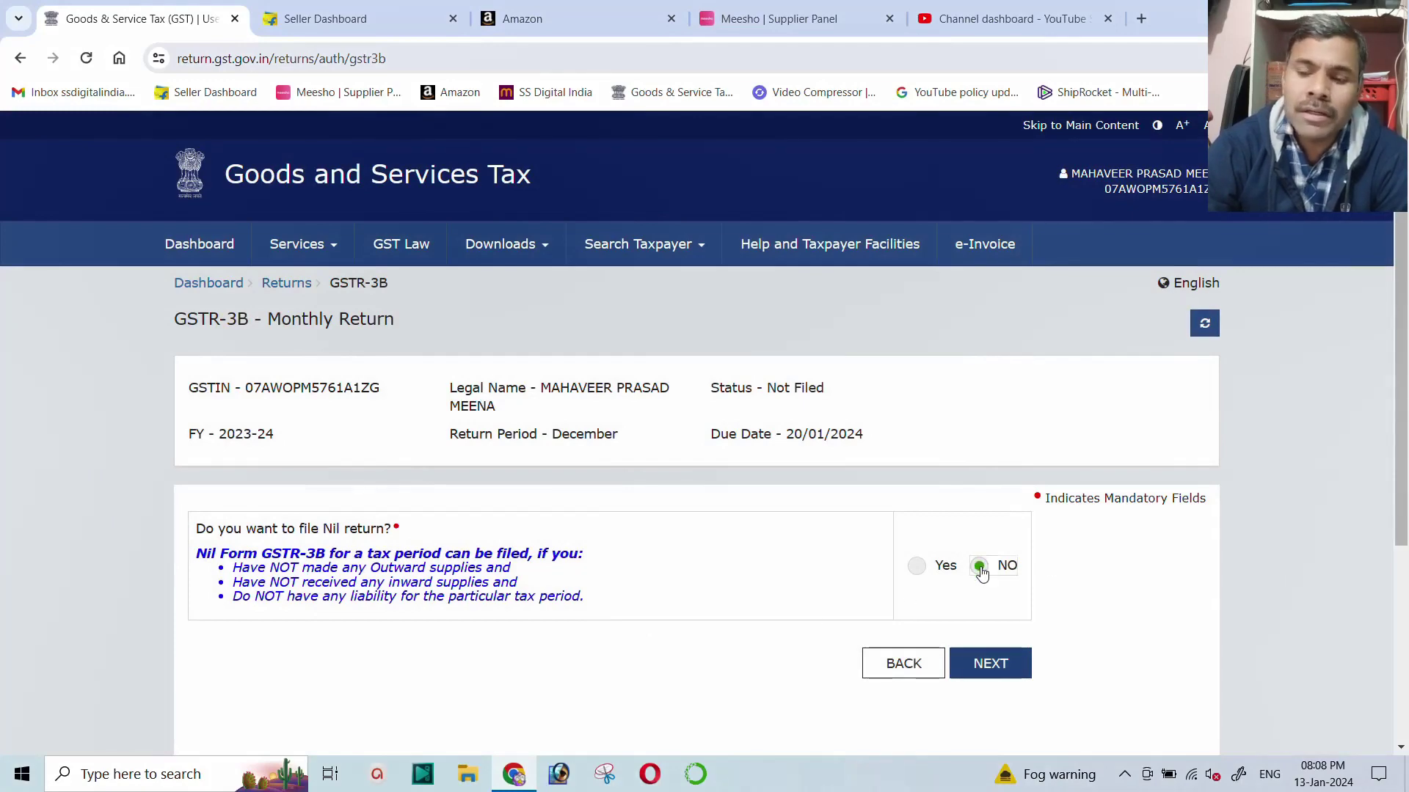
click(979, 665)
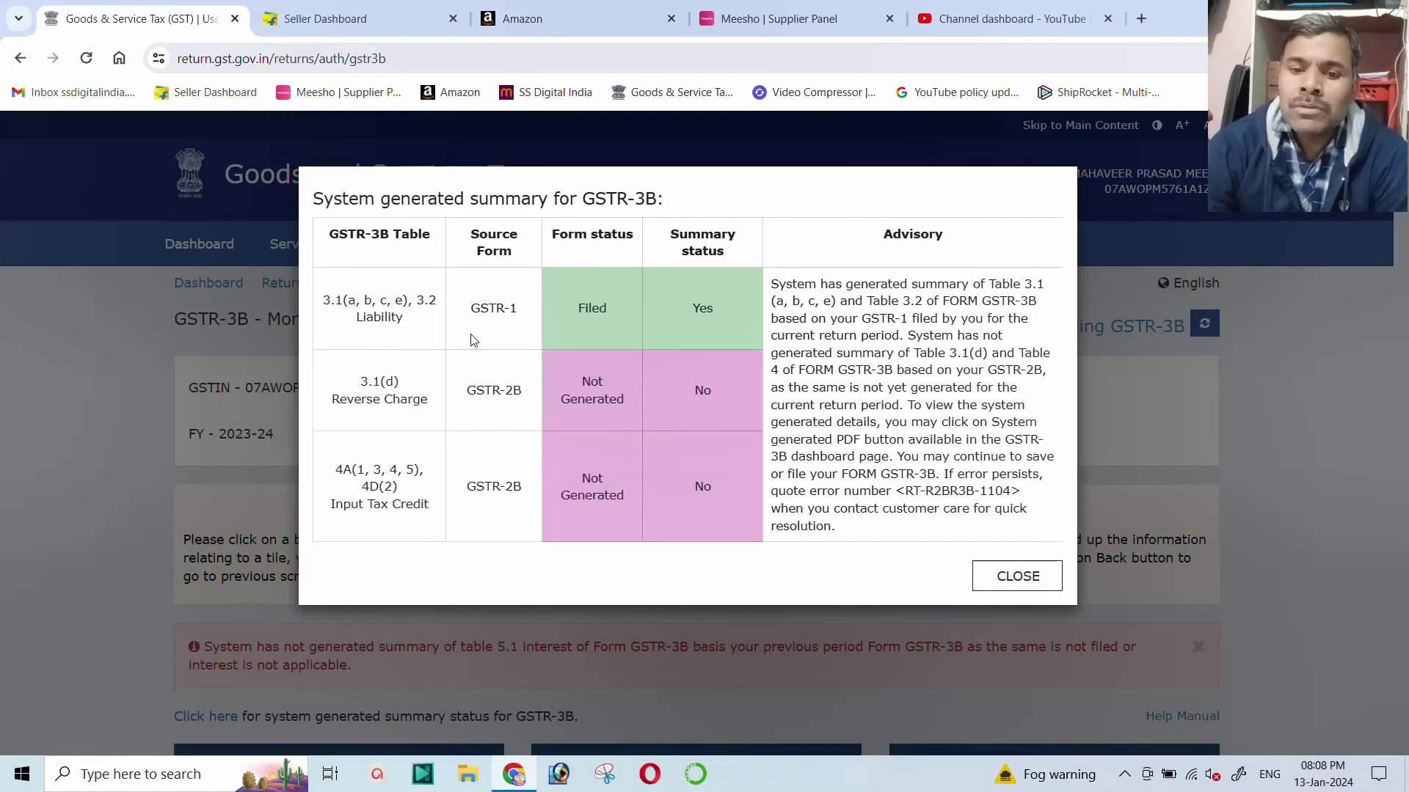
Step: Examine the source form, form status and summary status of the liability, reverse charge and input tax credit rows in the GSTR-3B summary
drag(468, 308, 522, 308)
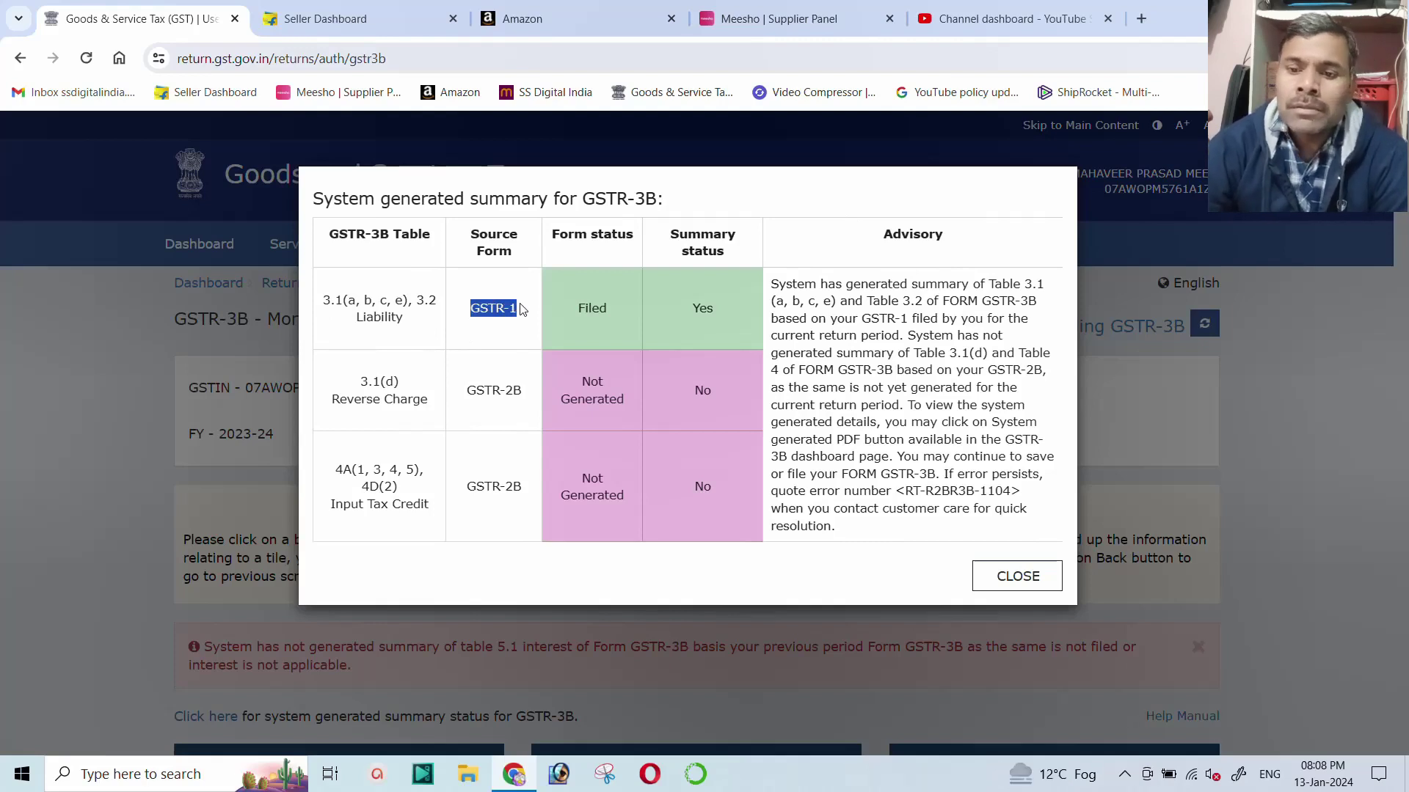
drag(570, 309, 624, 315)
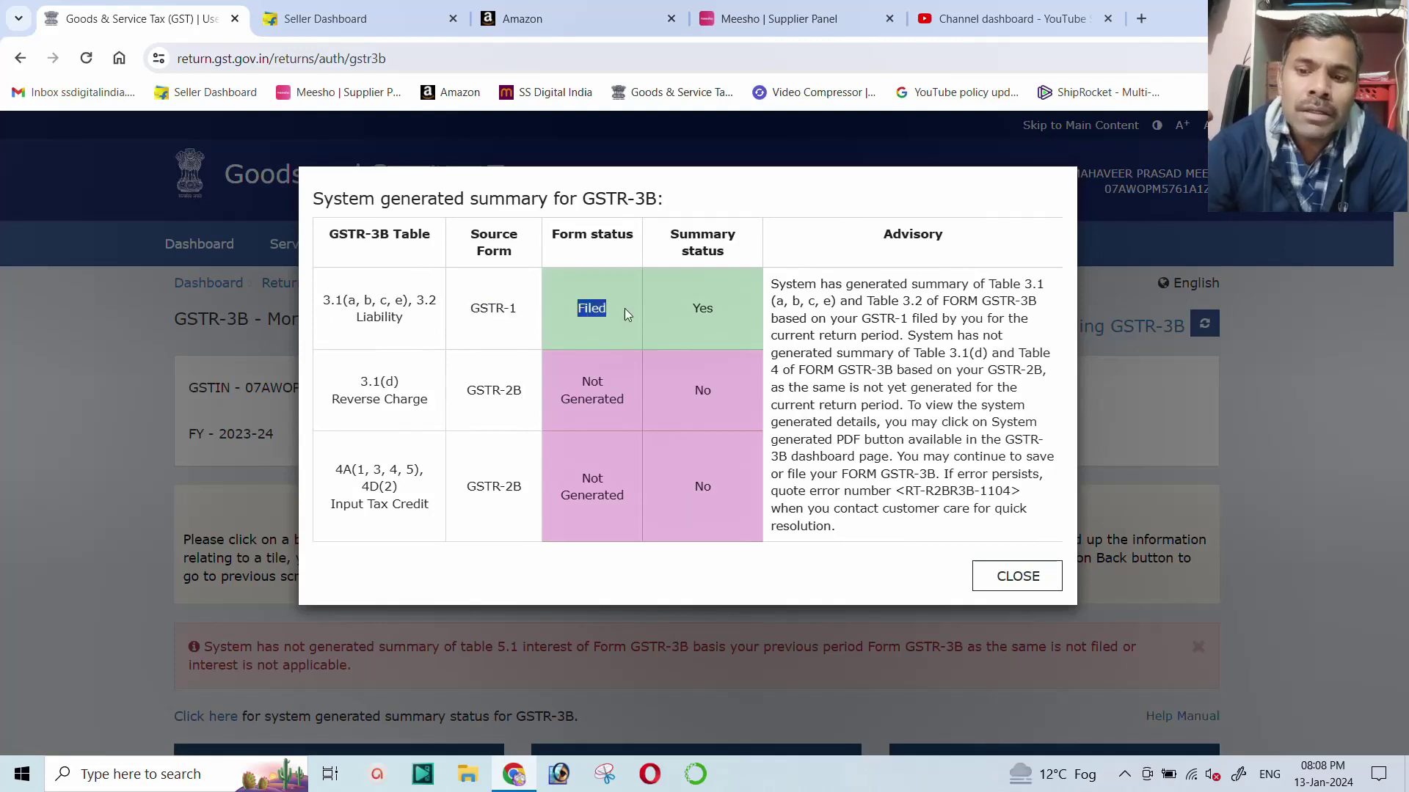
double_click(702, 309)
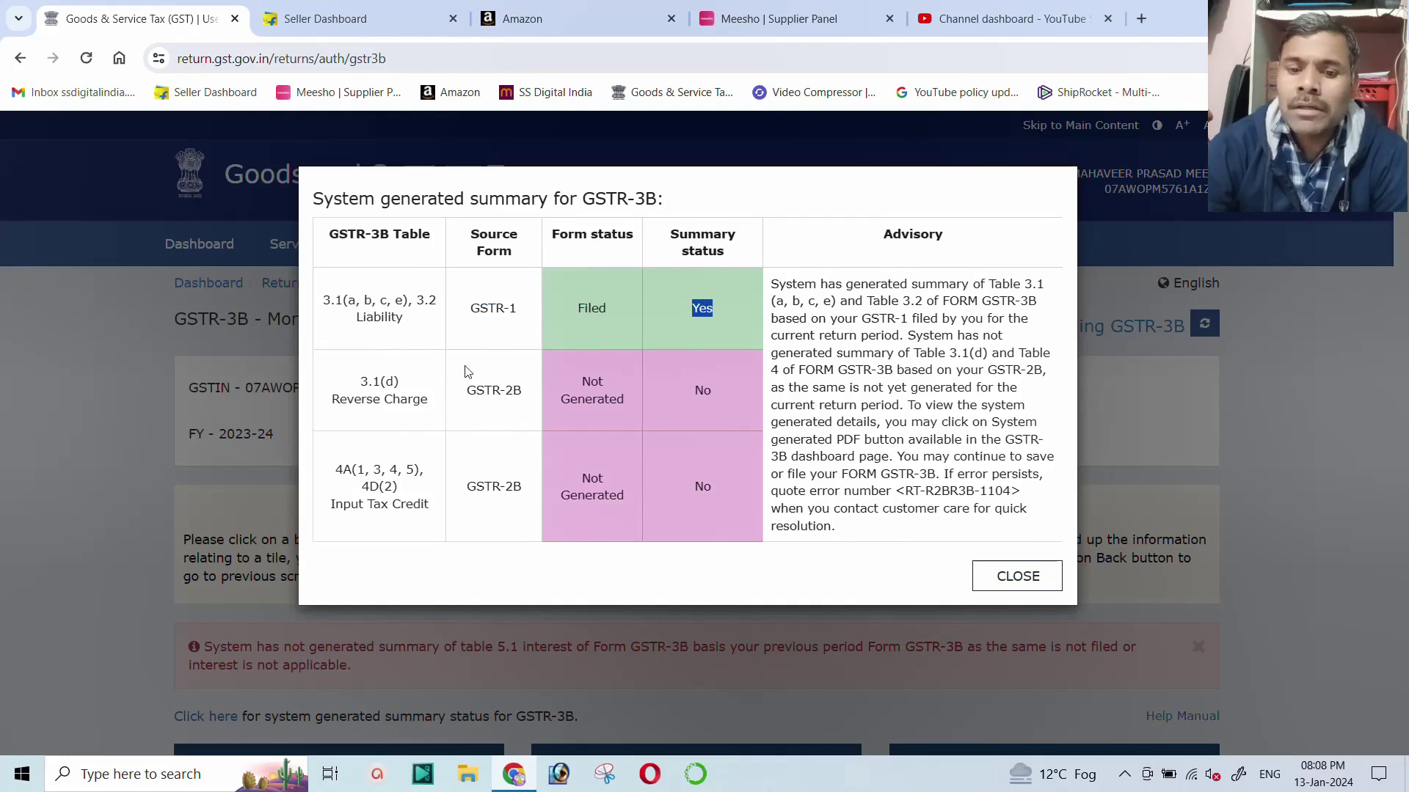
drag(361, 386, 415, 389)
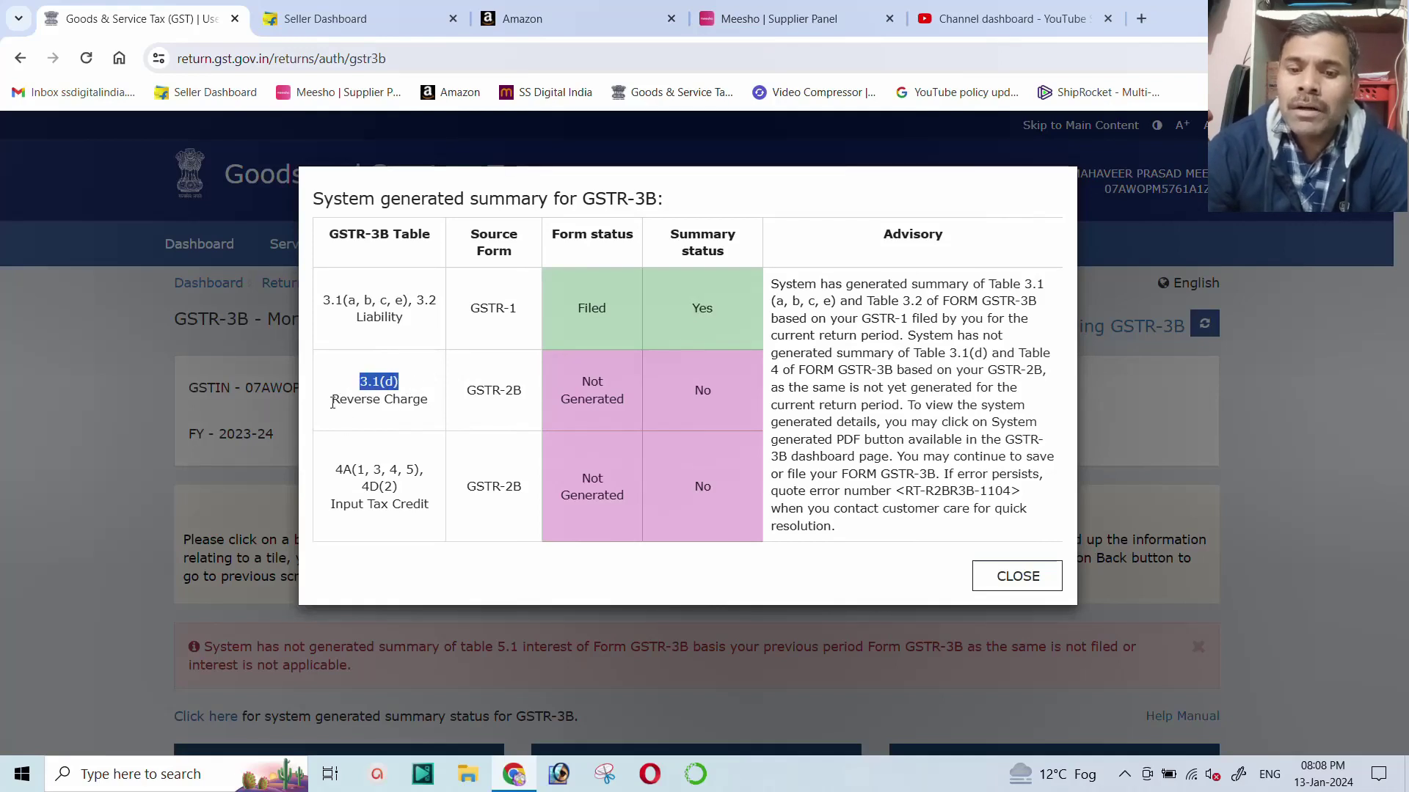
drag(330, 400, 429, 402)
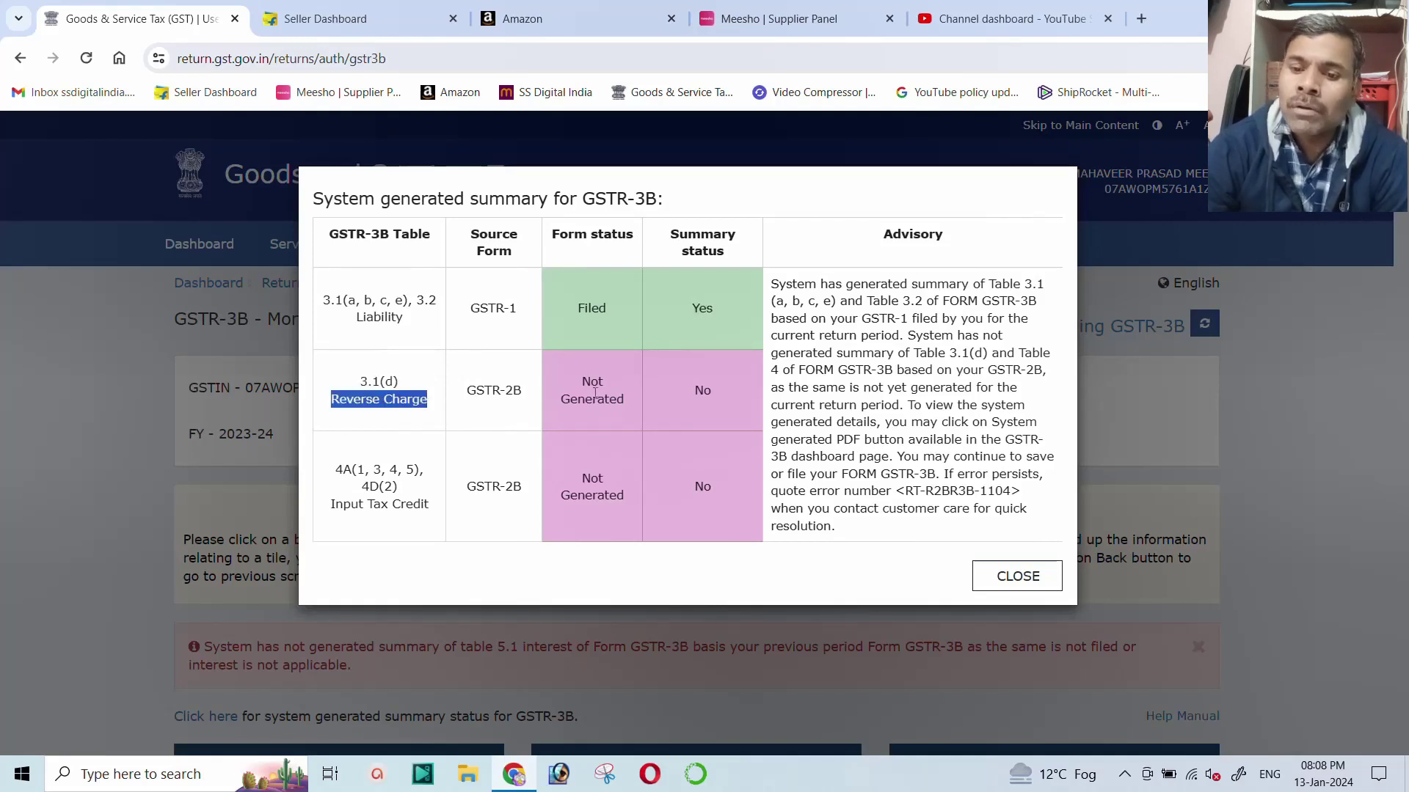
drag(581, 379, 637, 403)
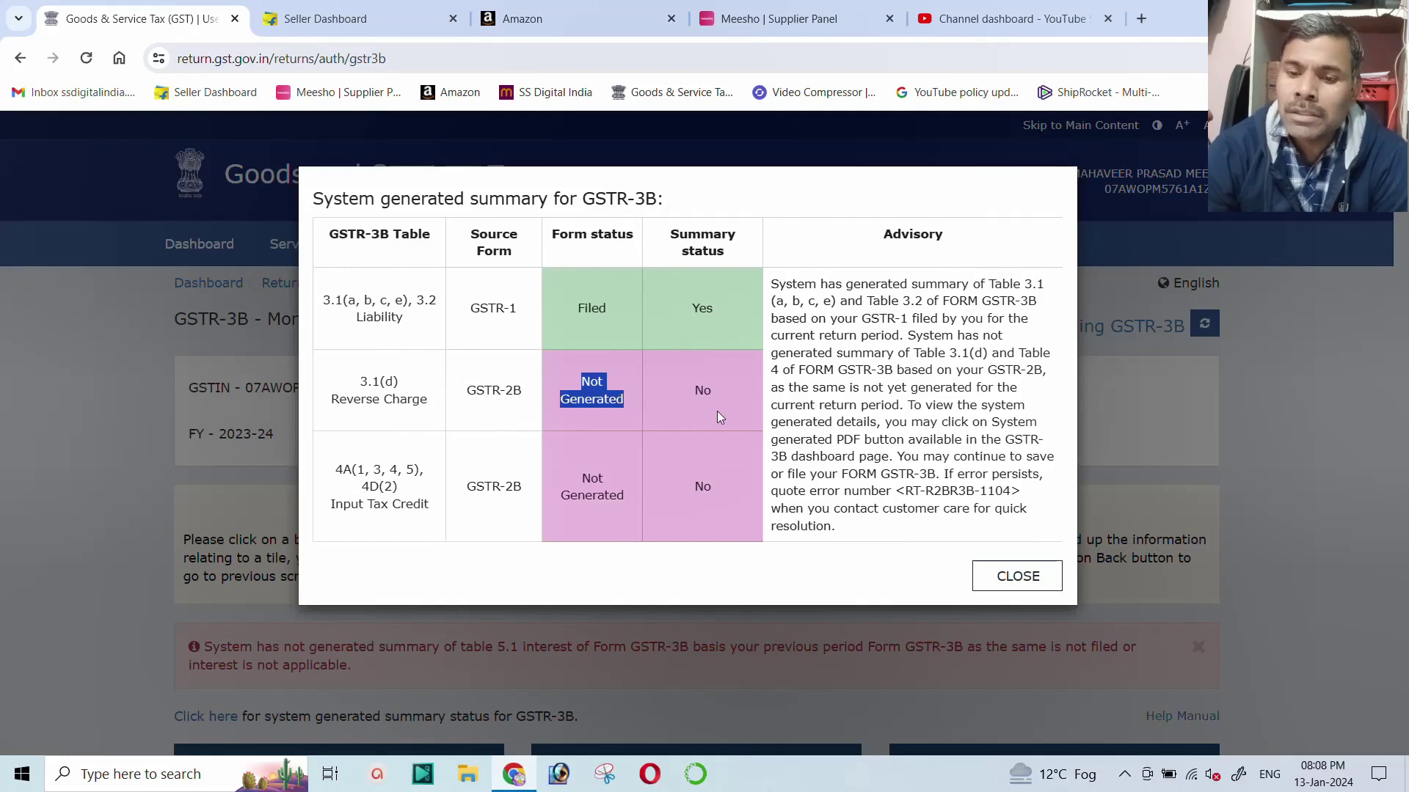
drag(693, 389, 738, 394)
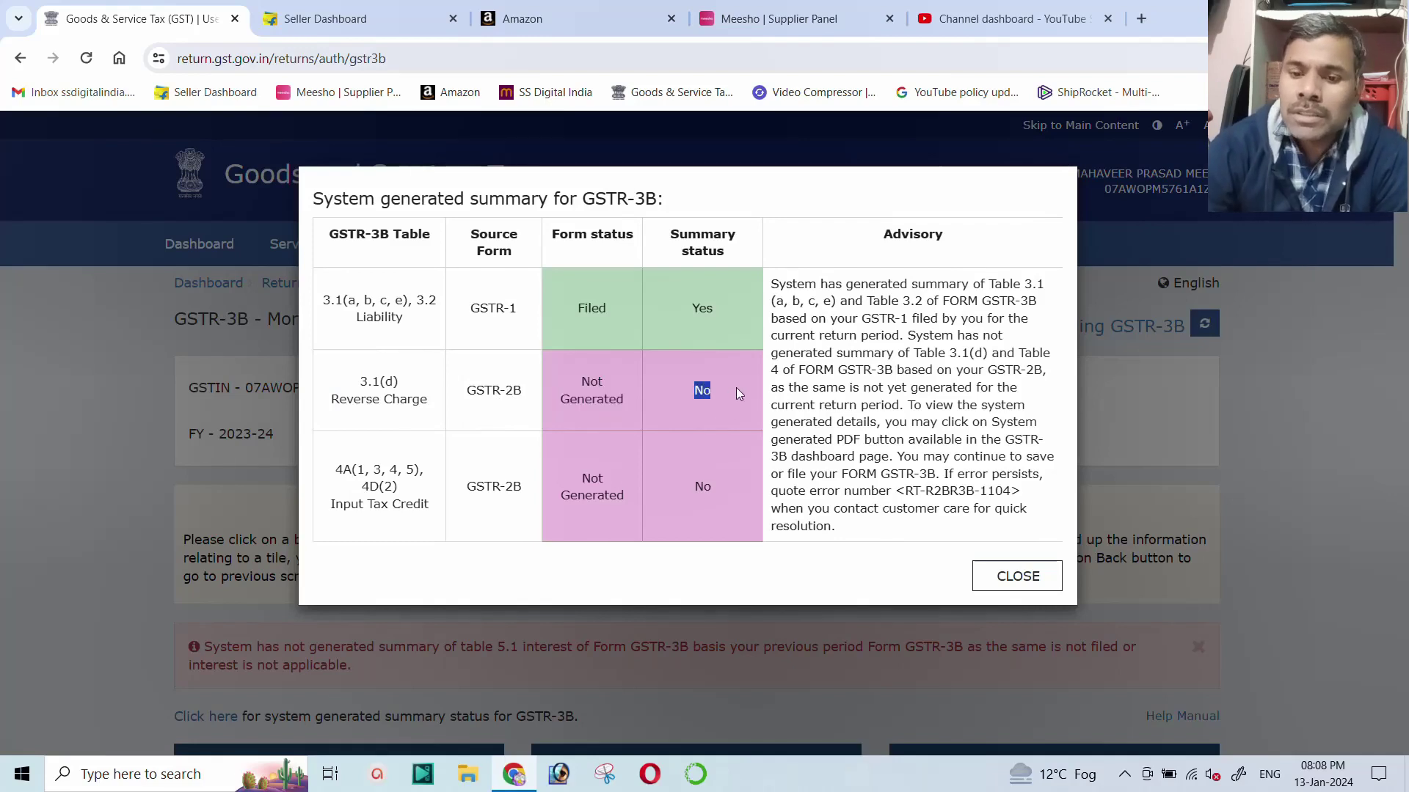
drag(464, 390, 531, 397)
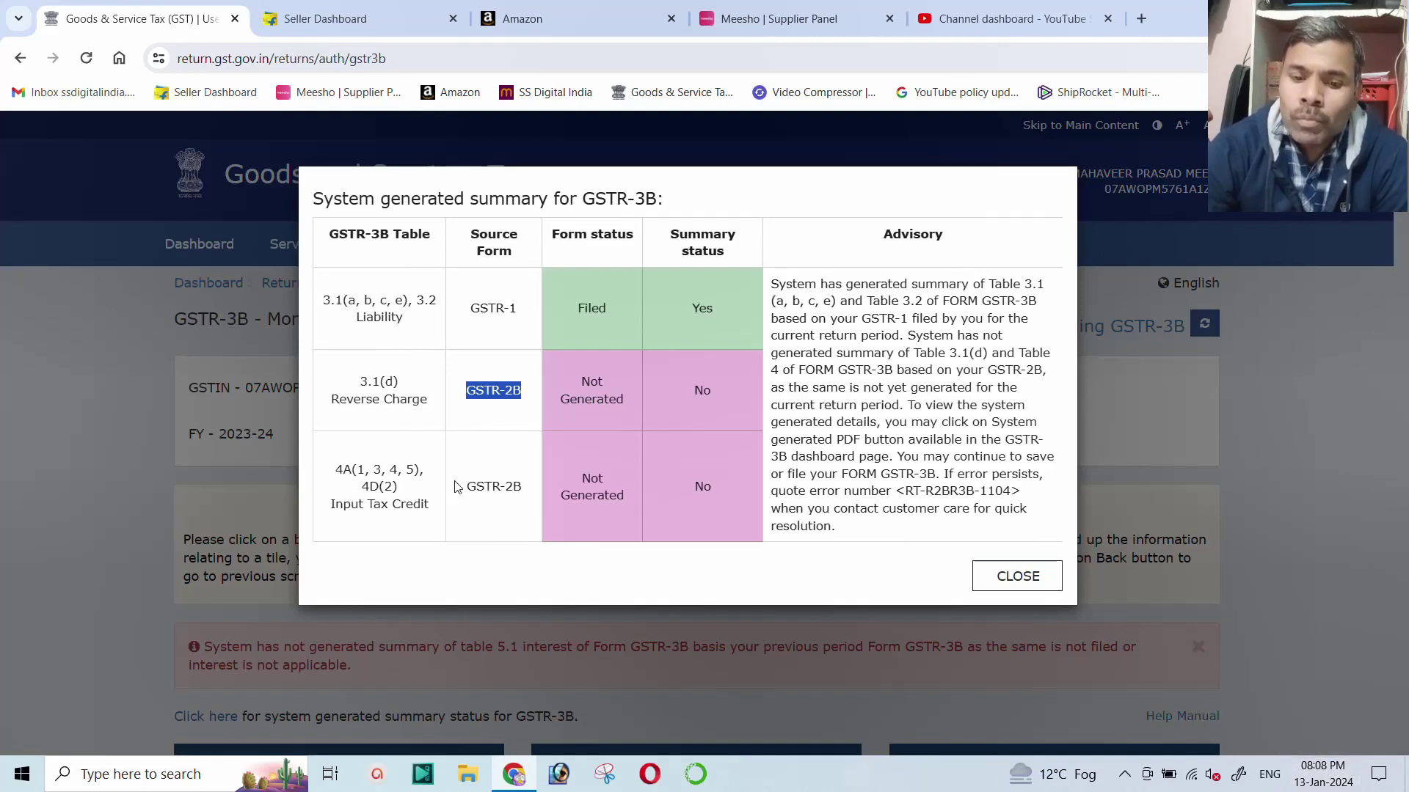
drag(328, 505, 435, 511)
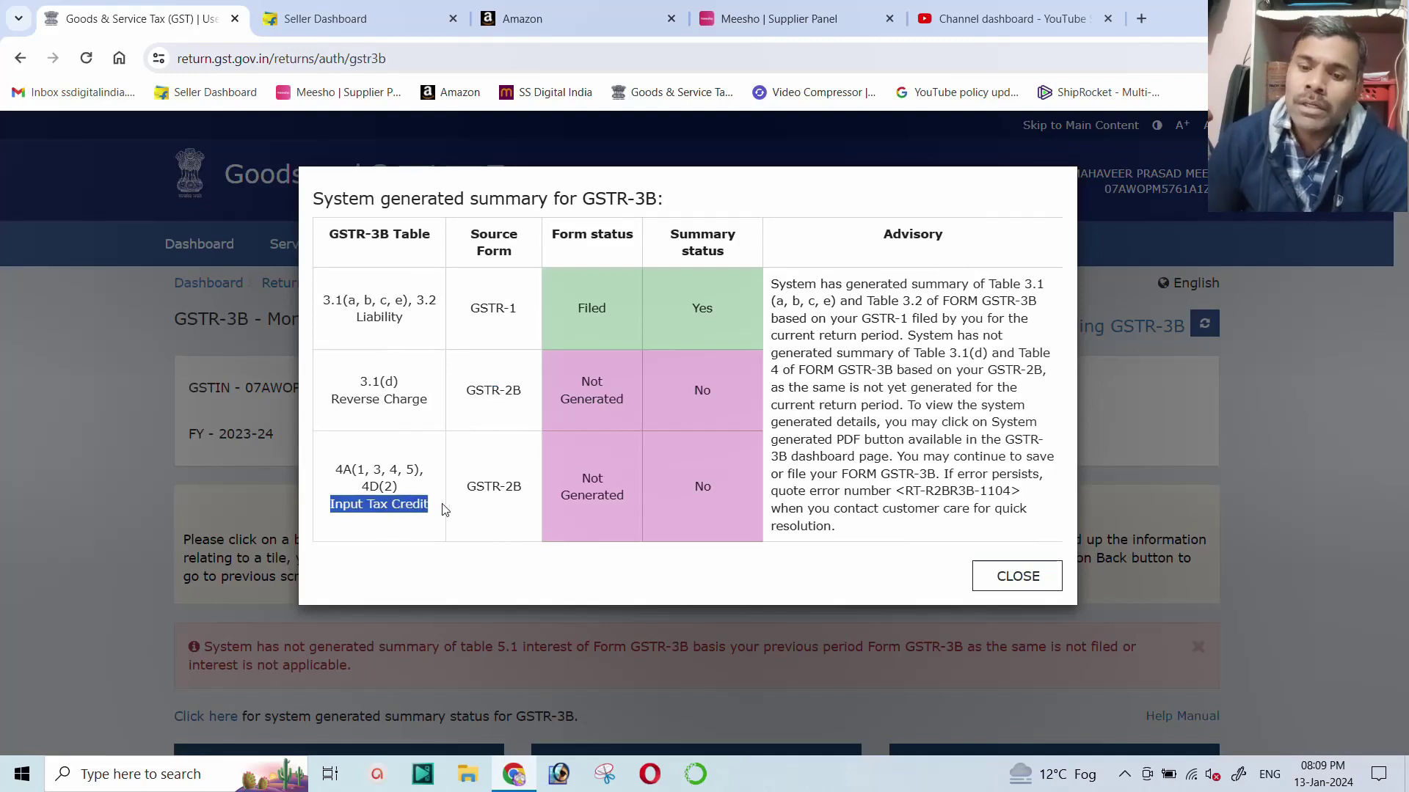
drag(565, 482, 632, 496)
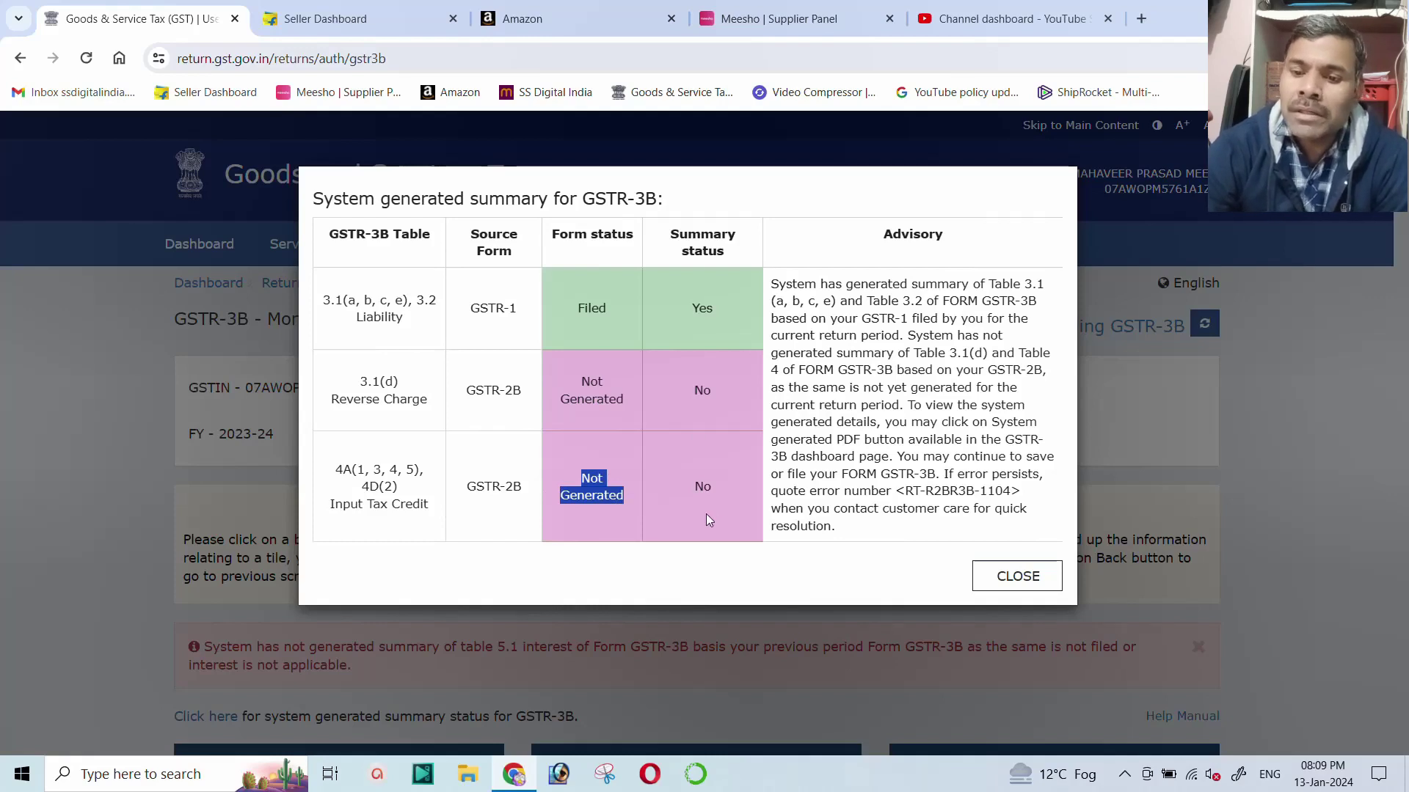
click(692, 486)
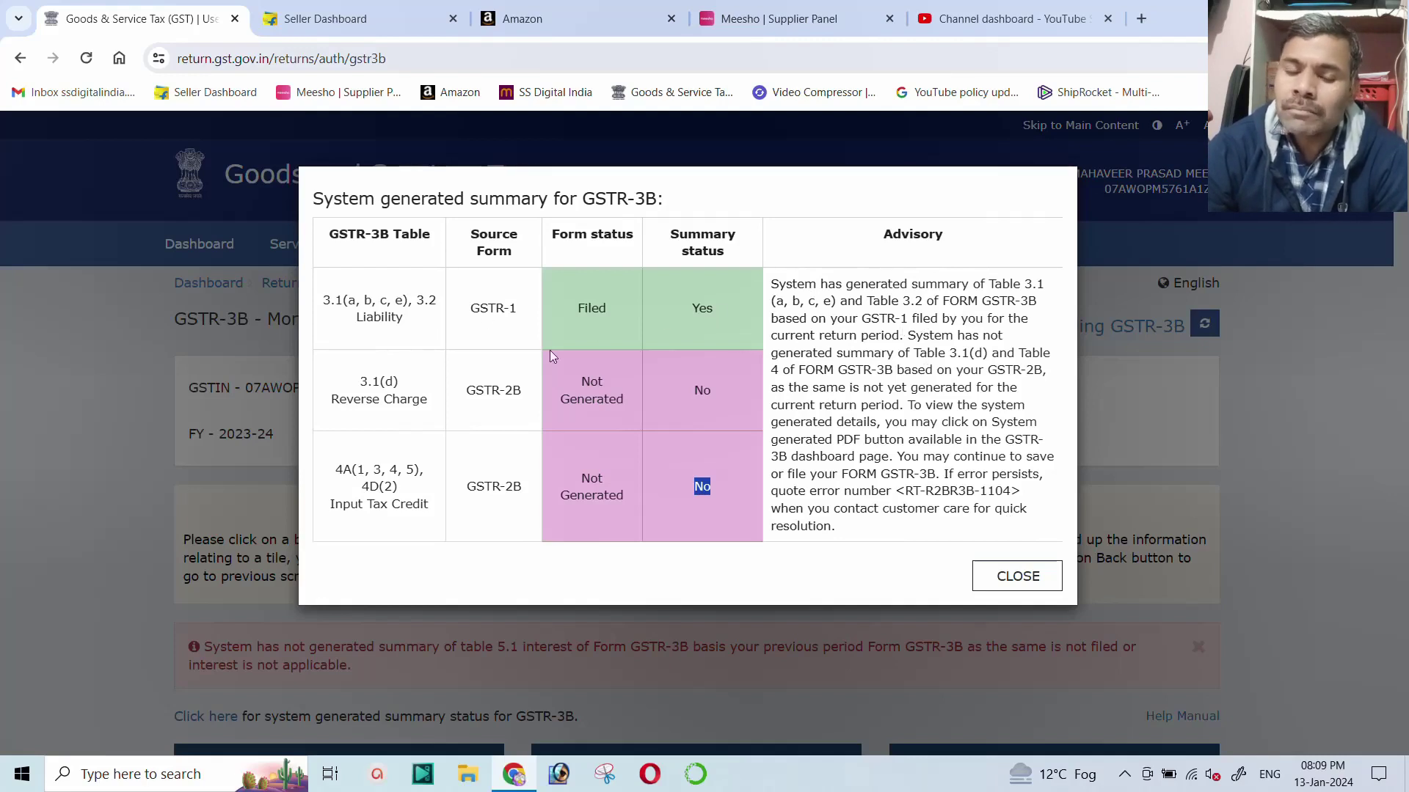
drag(580, 314, 636, 310)
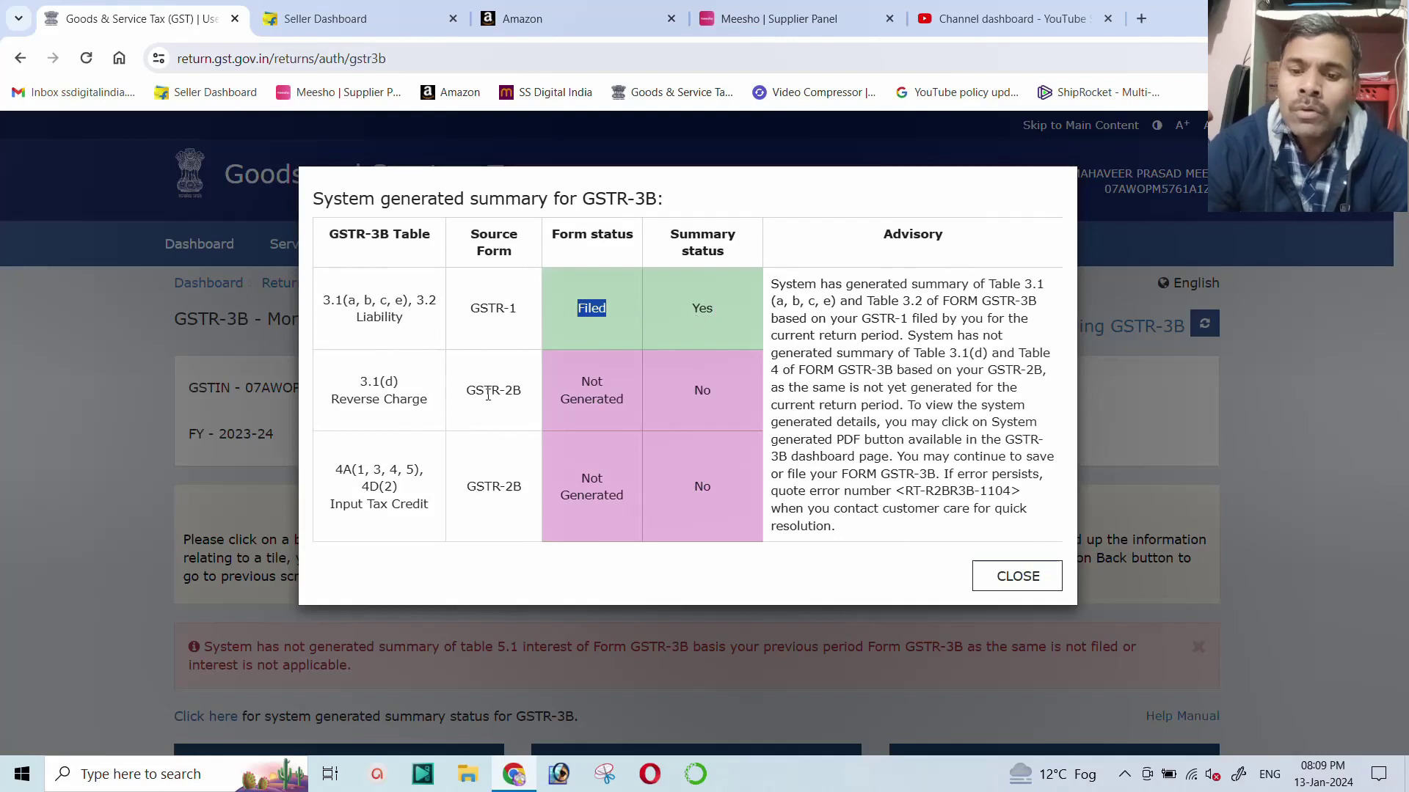
drag(462, 389, 540, 413)
drag(471, 485, 534, 493)
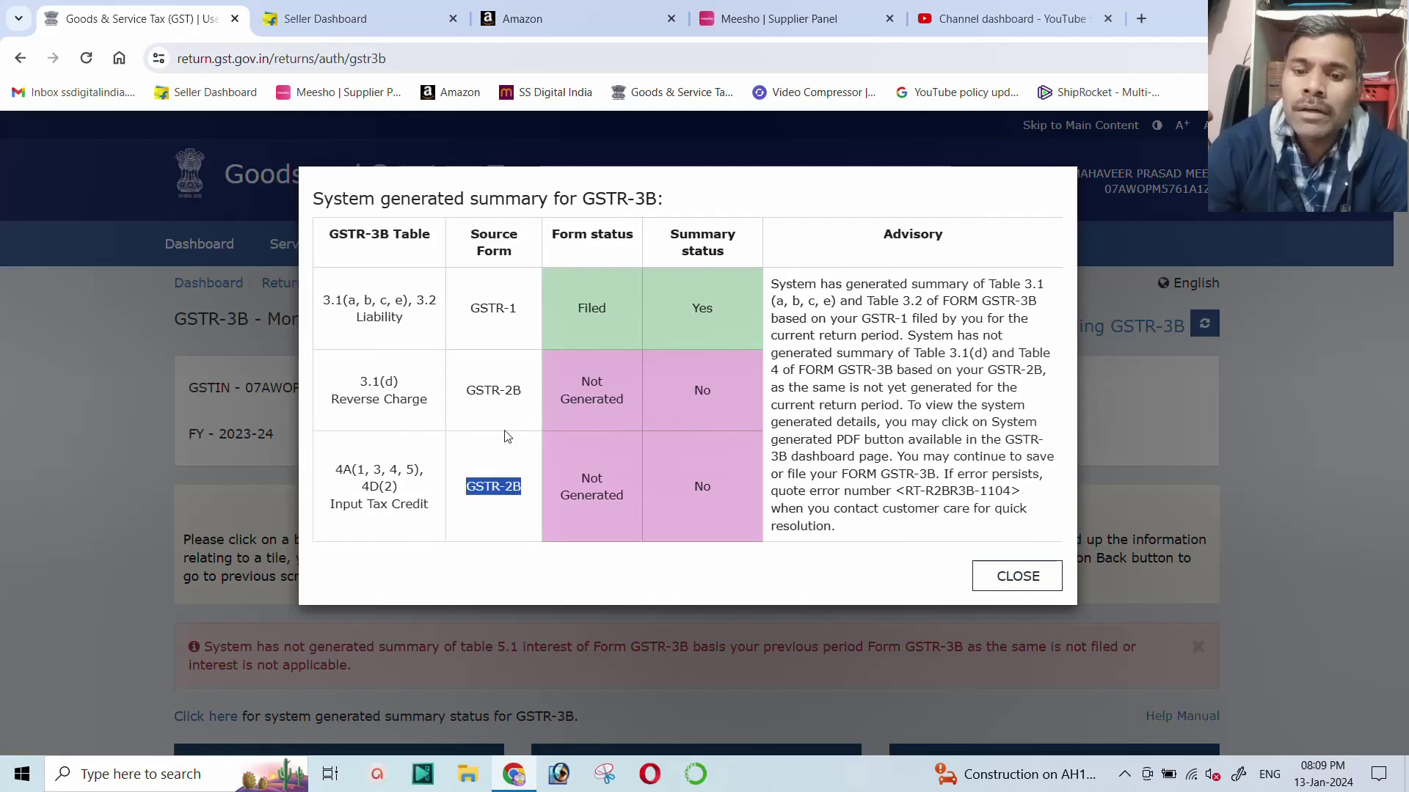
Step: Close the system generated summary and review the GSTR-3B table tiles and the filing instructions below them
drag(468, 391, 527, 396)
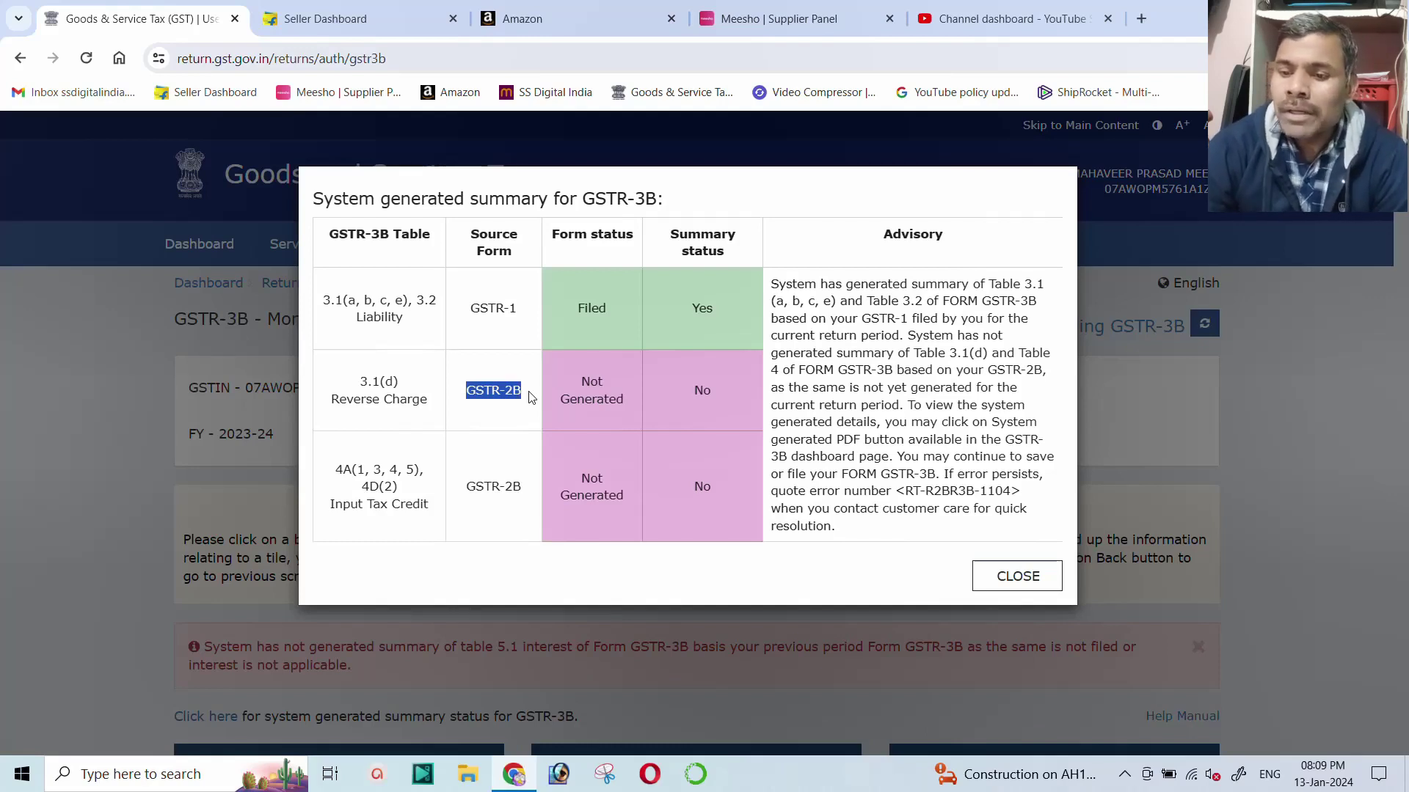
click(1000, 577)
scroll(634, 463, down, 5)
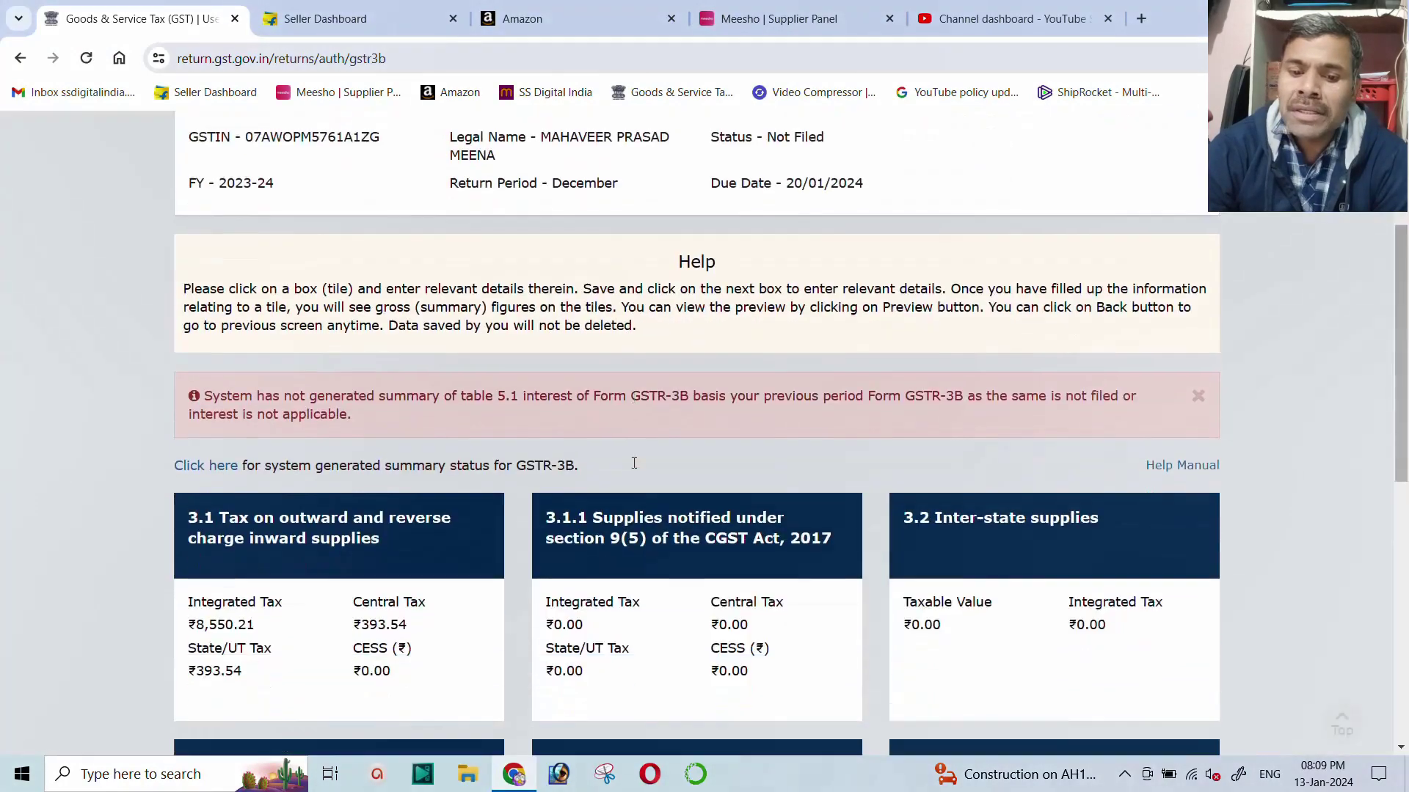
scroll(634, 463, down, 3)
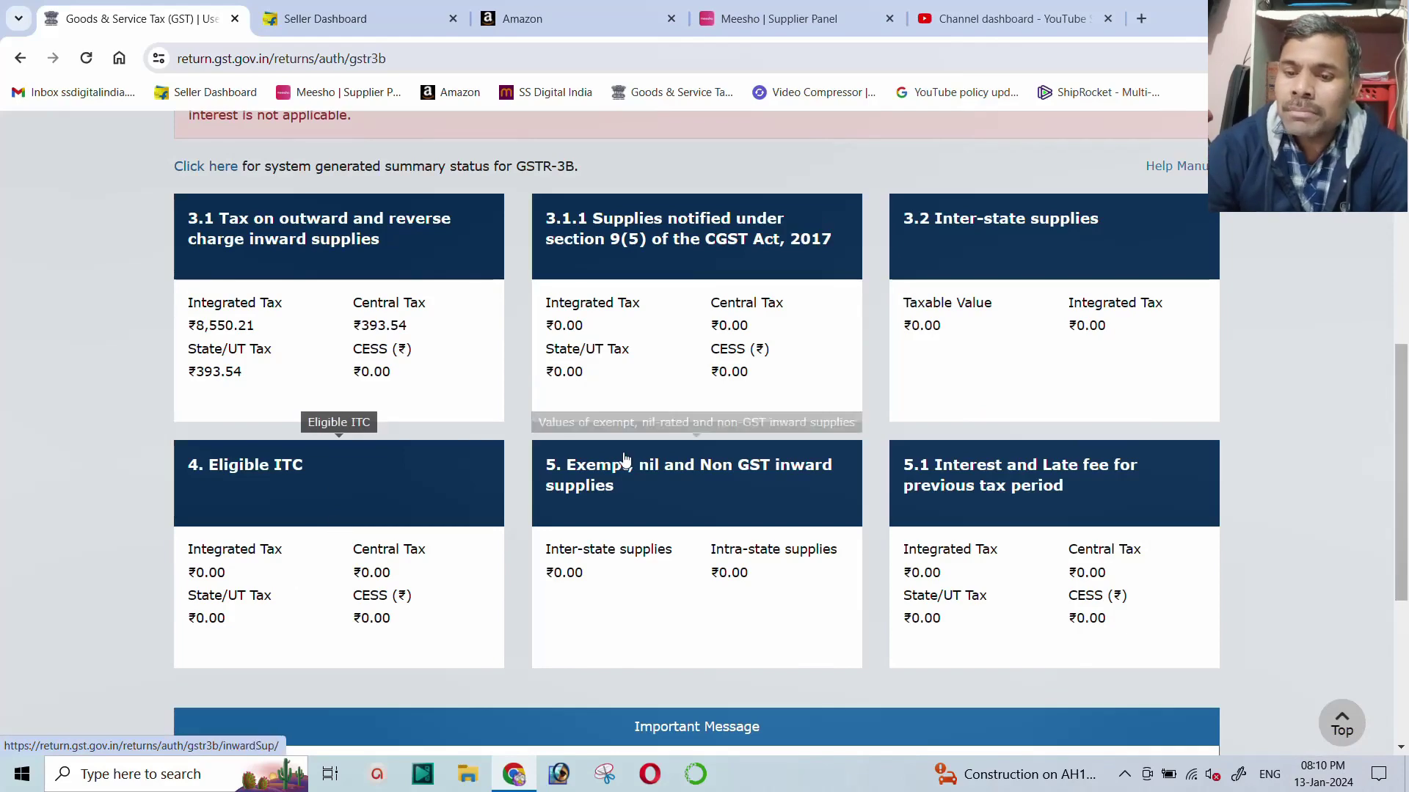
scroll(631, 460, down, 5)
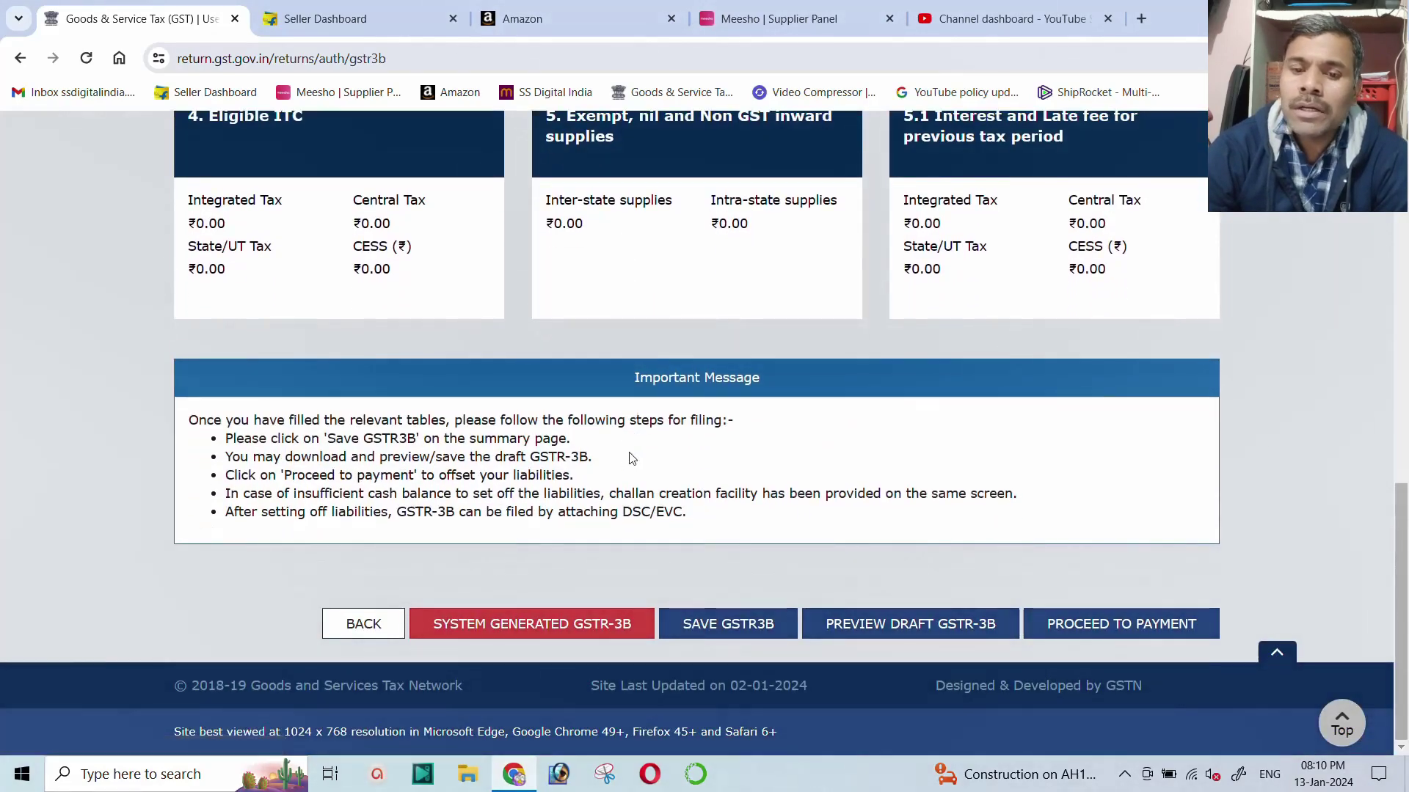
scroll(630, 460, up, 9)
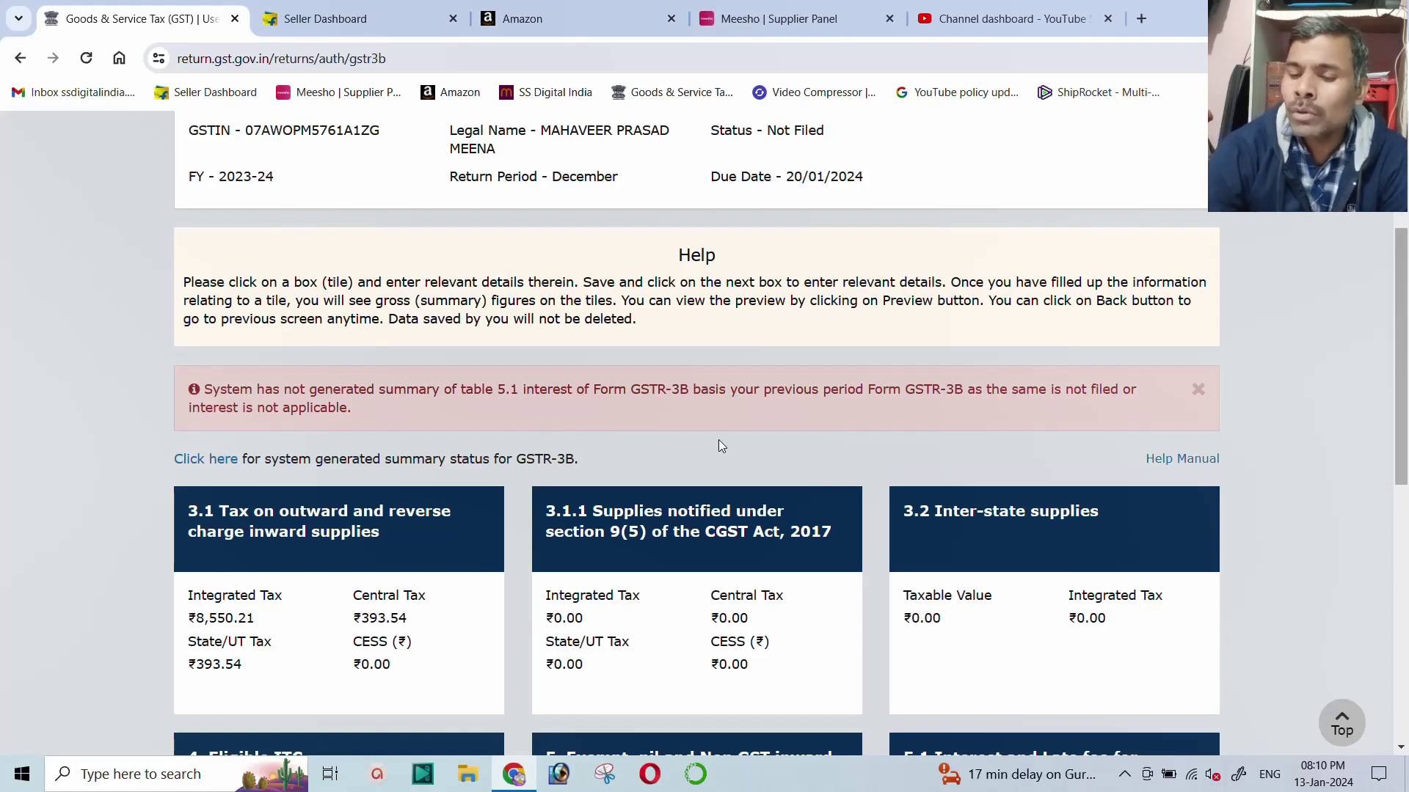
scroll(825, 443, down, 7)
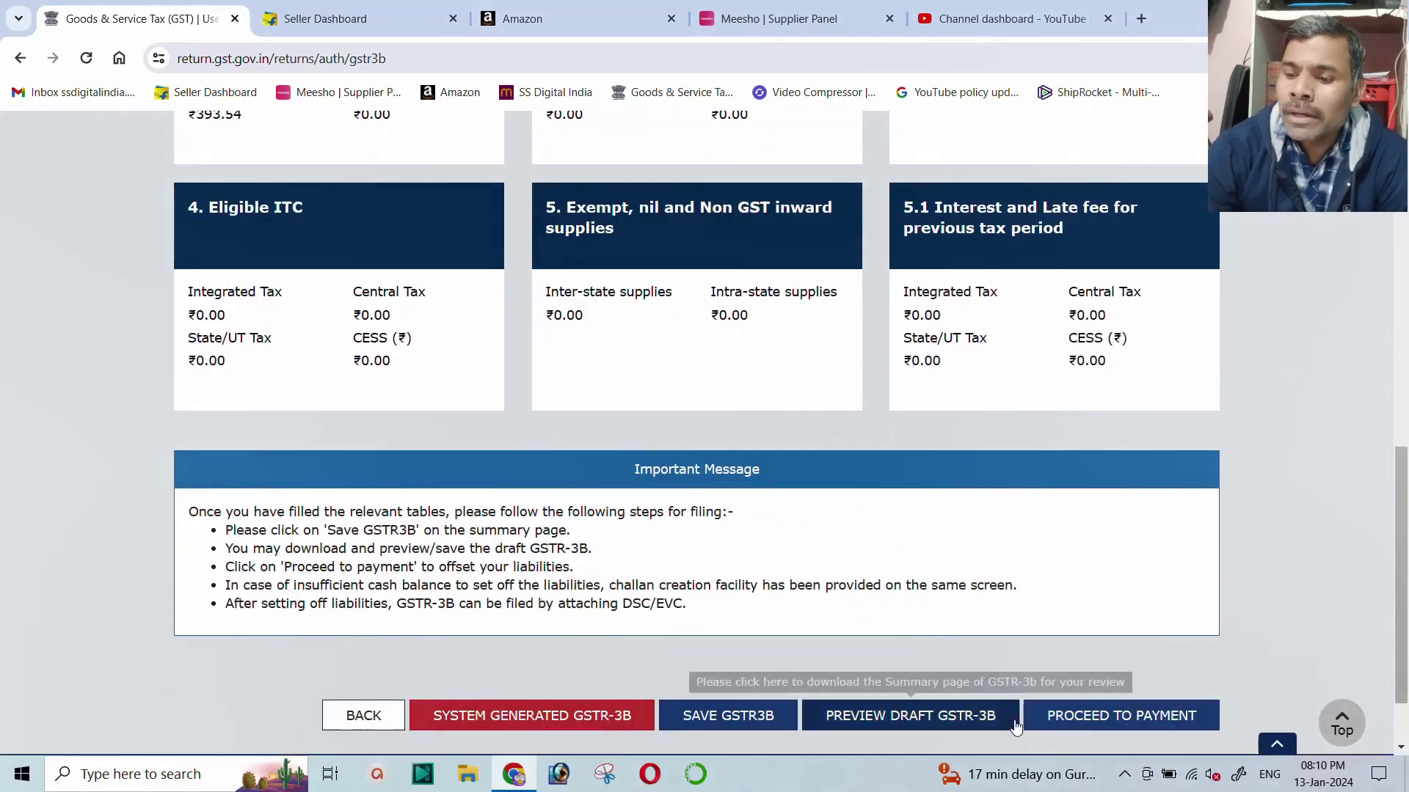
scroll(1190, 733, down, 1)
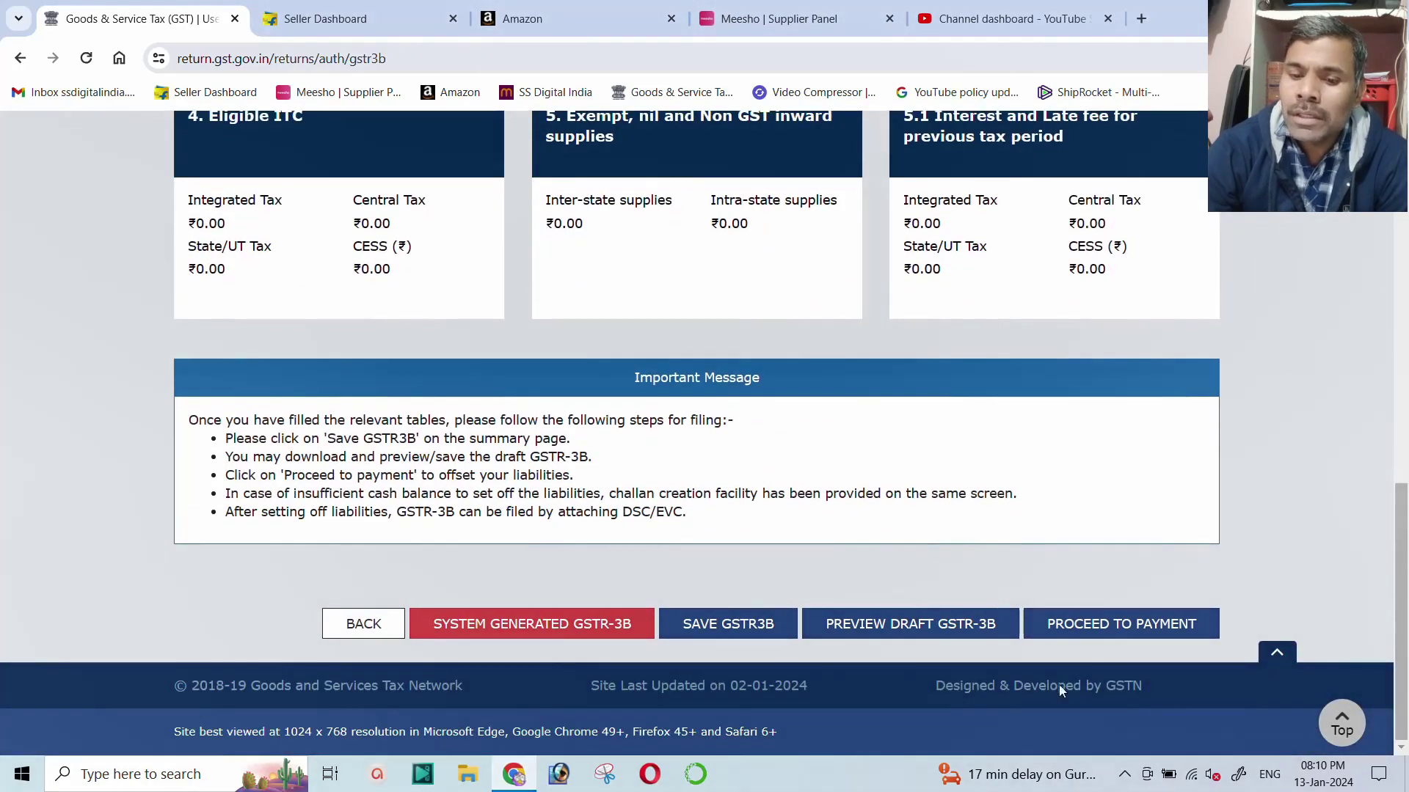
Step: Leave the GSTR-3B form and list the 2023-24 returns for Quarter 3 (Oct - Dec), December on the returns dashboard
click(366, 625)
click(901, 364)
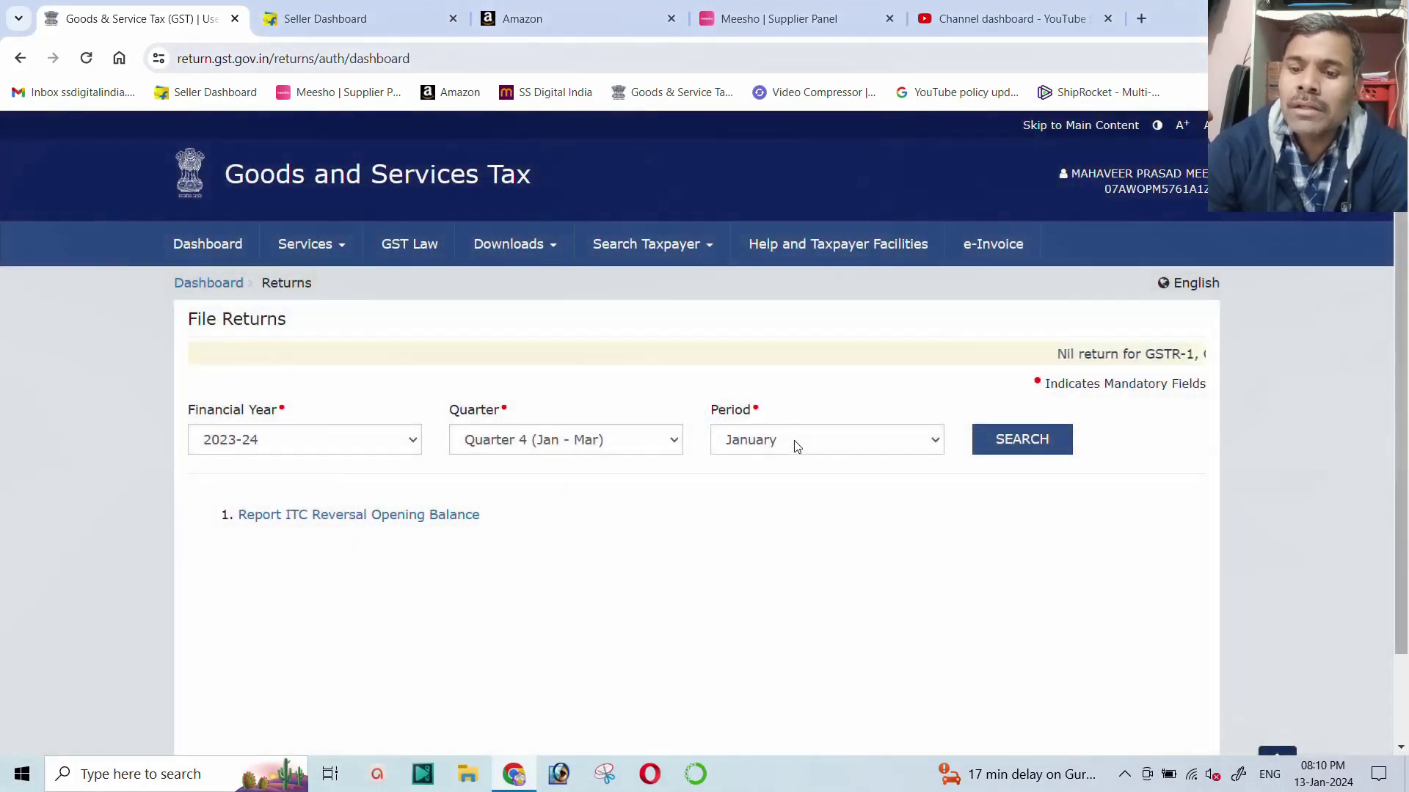
click(794, 442)
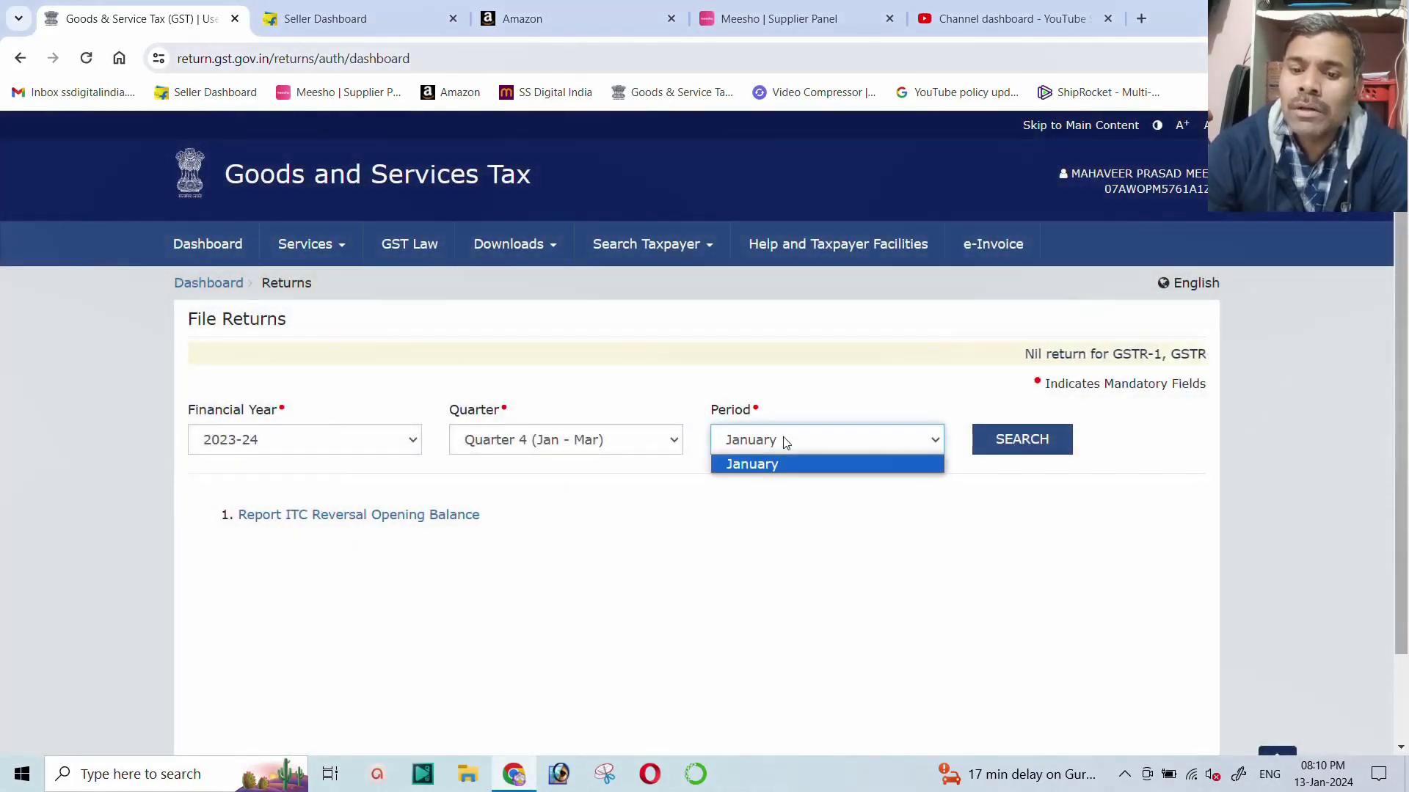
click(579, 440)
click(557, 499)
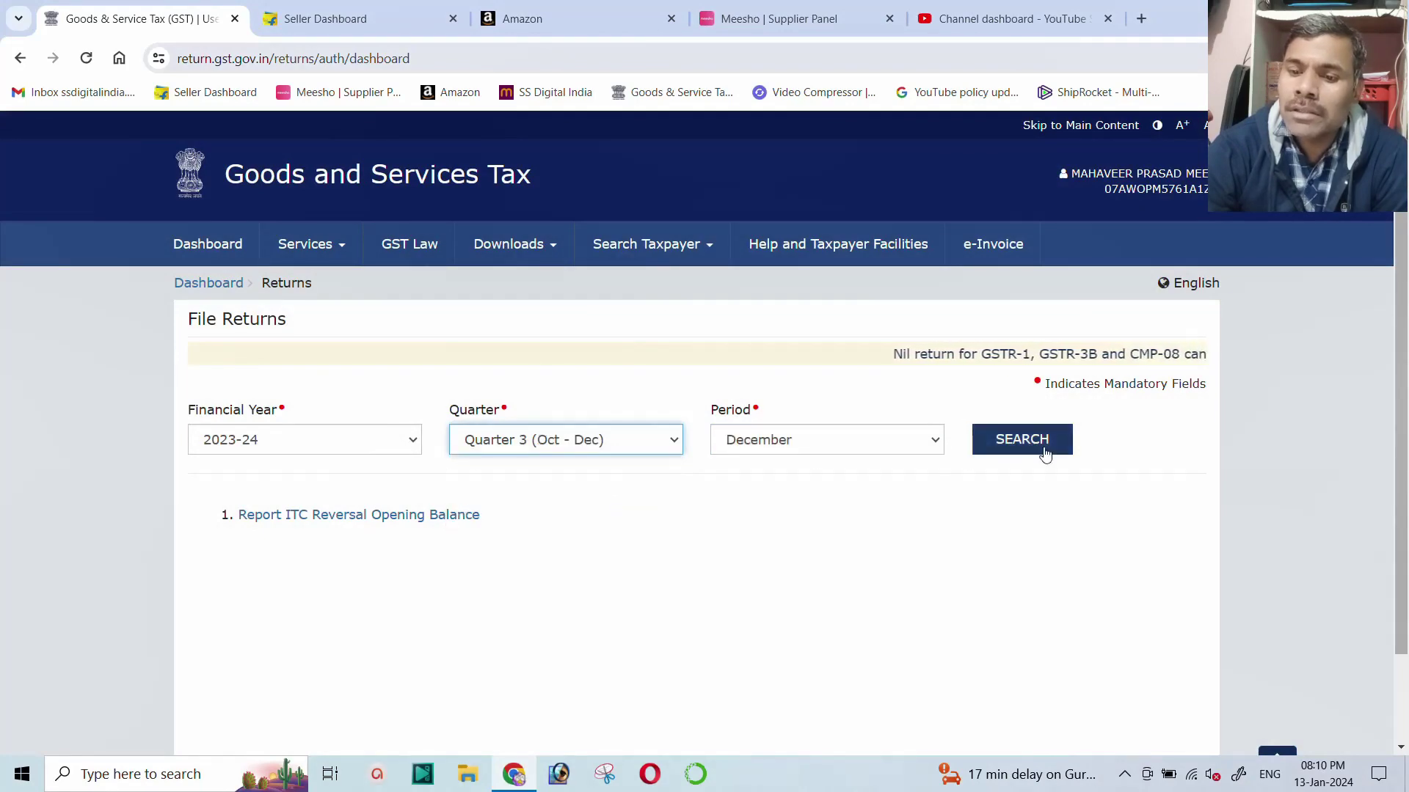
click(1022, 439)
Step: View the B2B invoice supplier details in GSTR2A and check the suppliers' filing status on both pages
scroll(870, 385, down, 4)
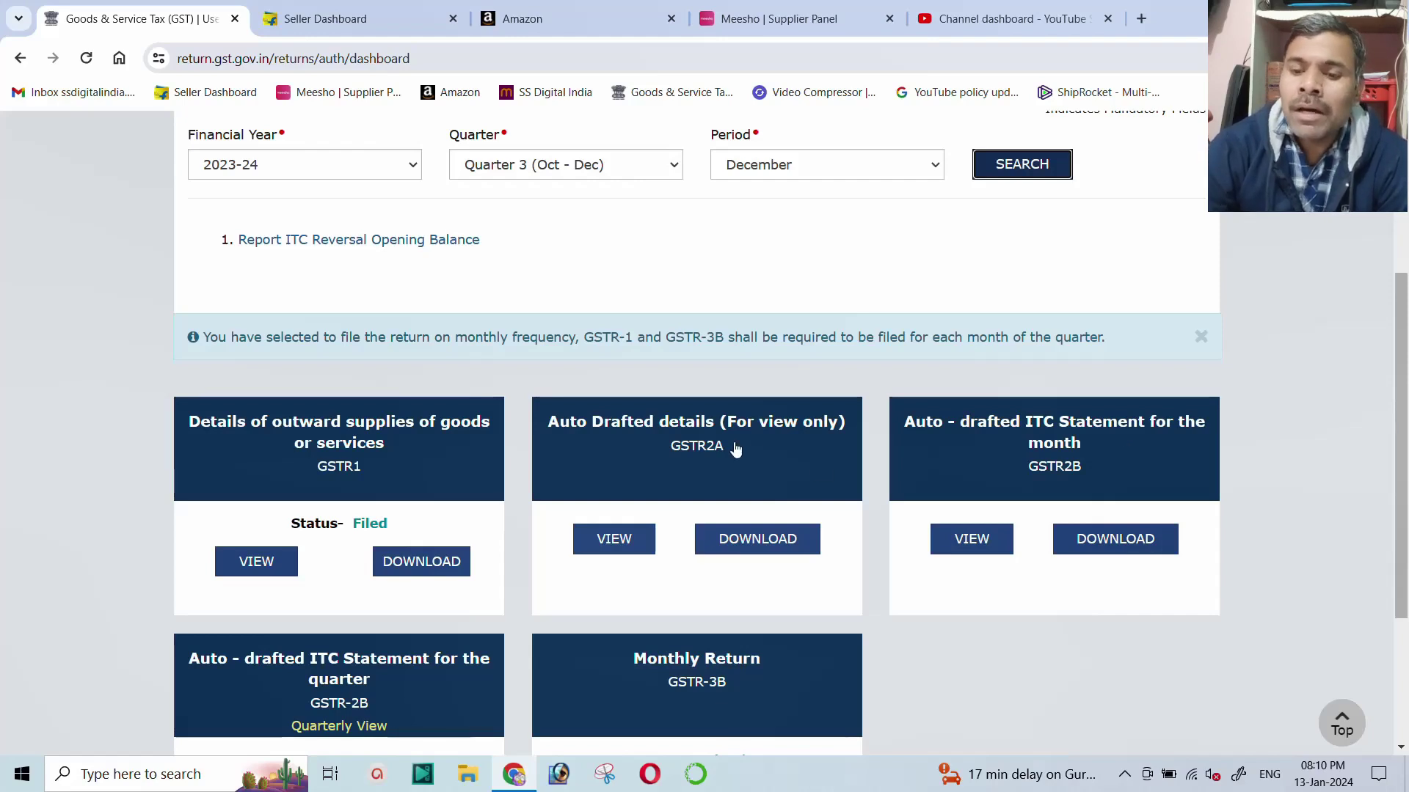
click(699, 432)
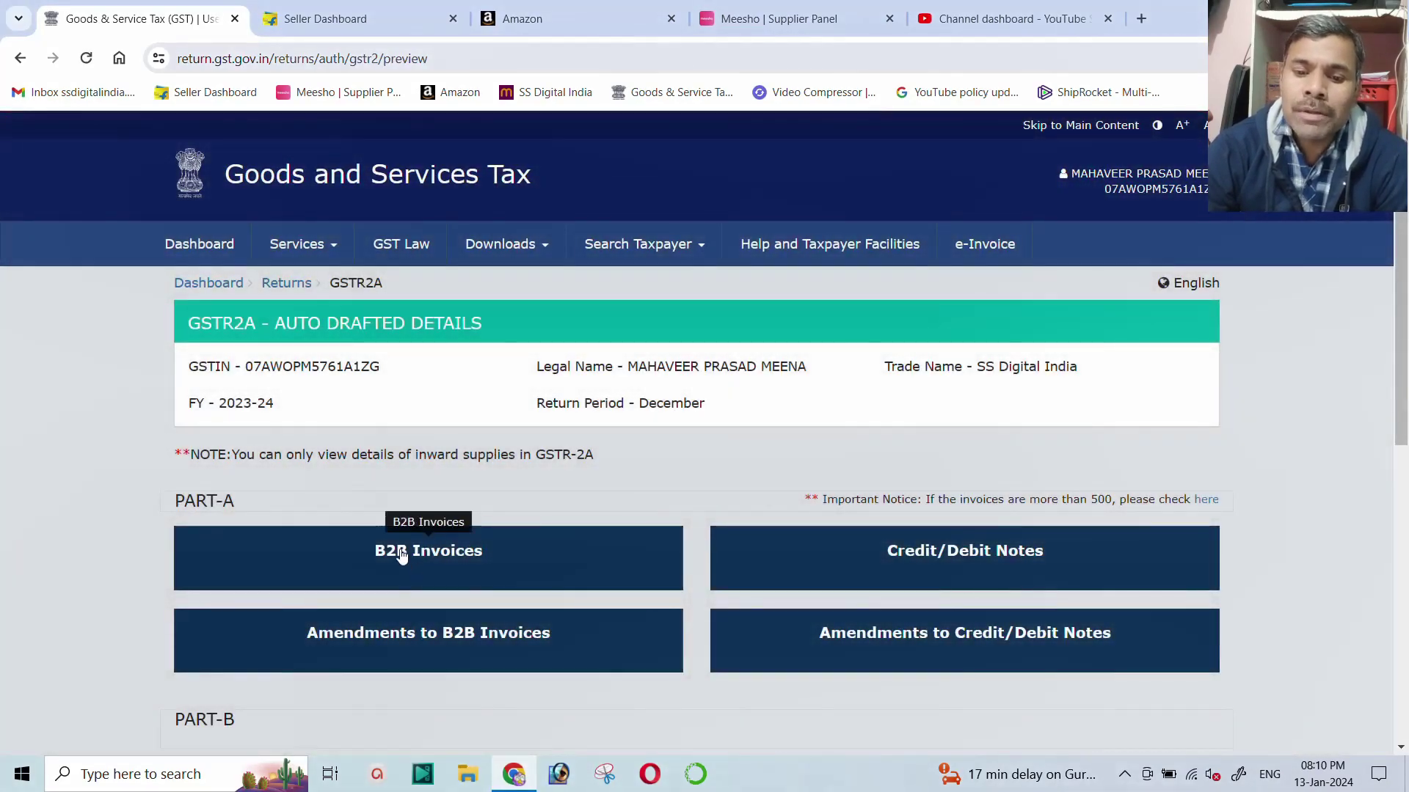
click(402, 554)
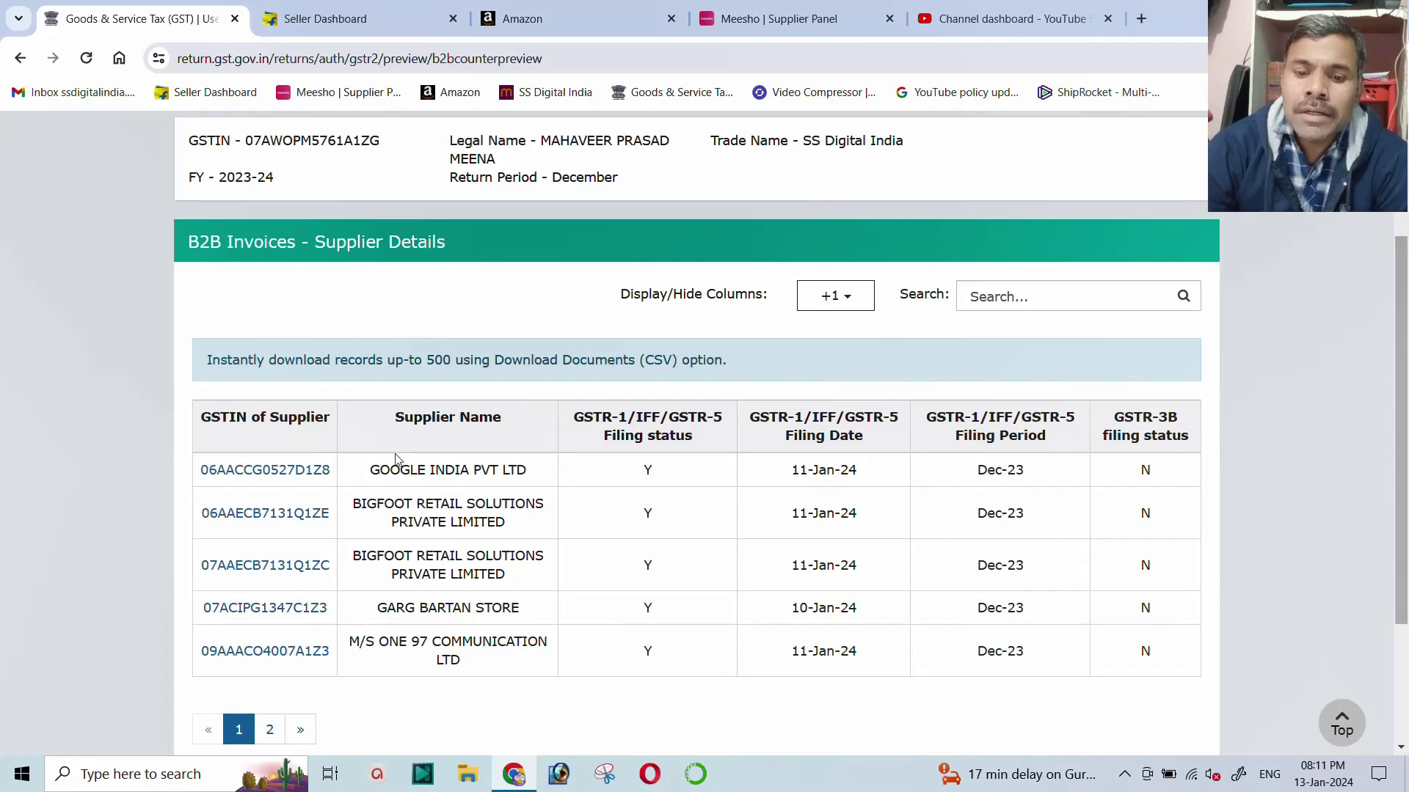
scroll(400, 461, down, 3)
click(270, 546)
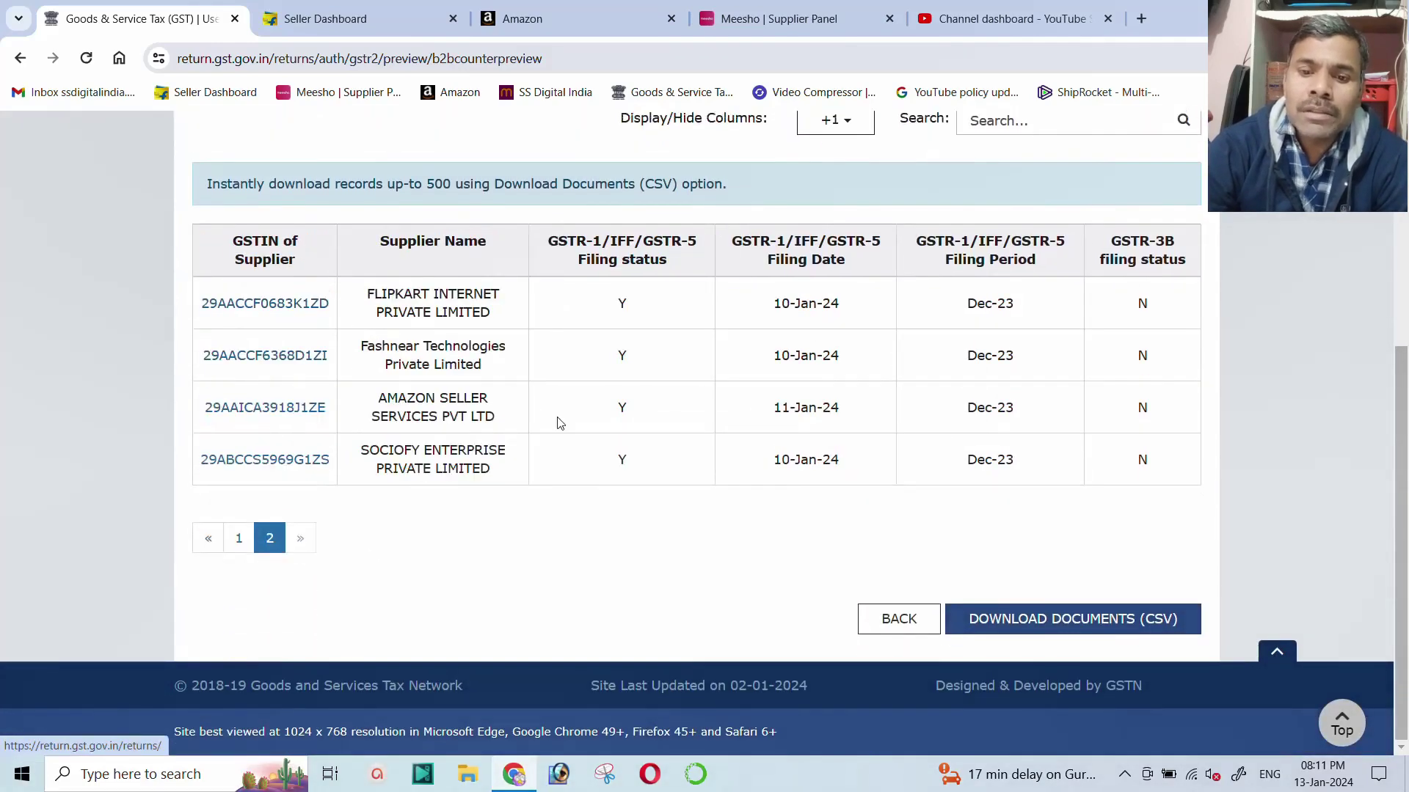
scroll(569, 422, up, 1)
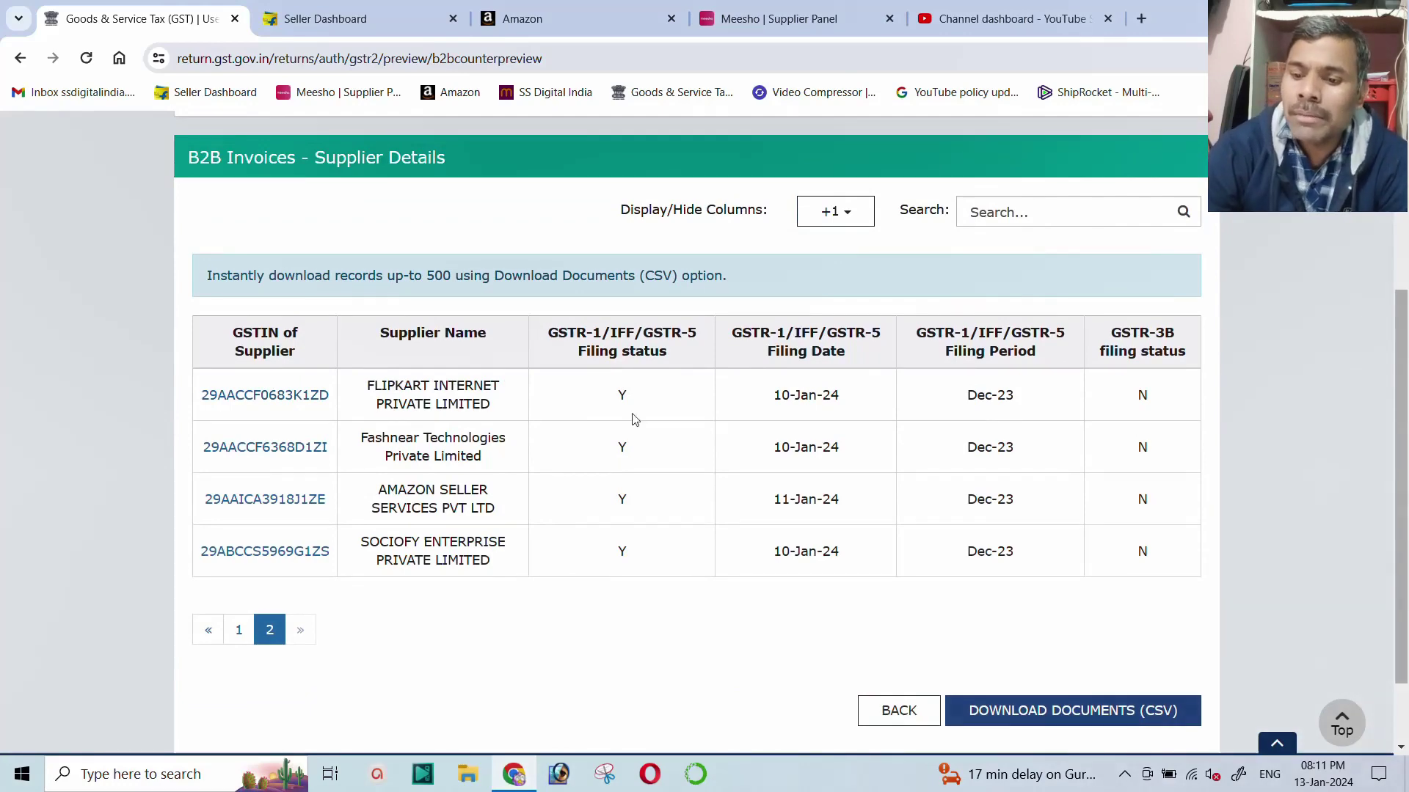
click(897, 713)
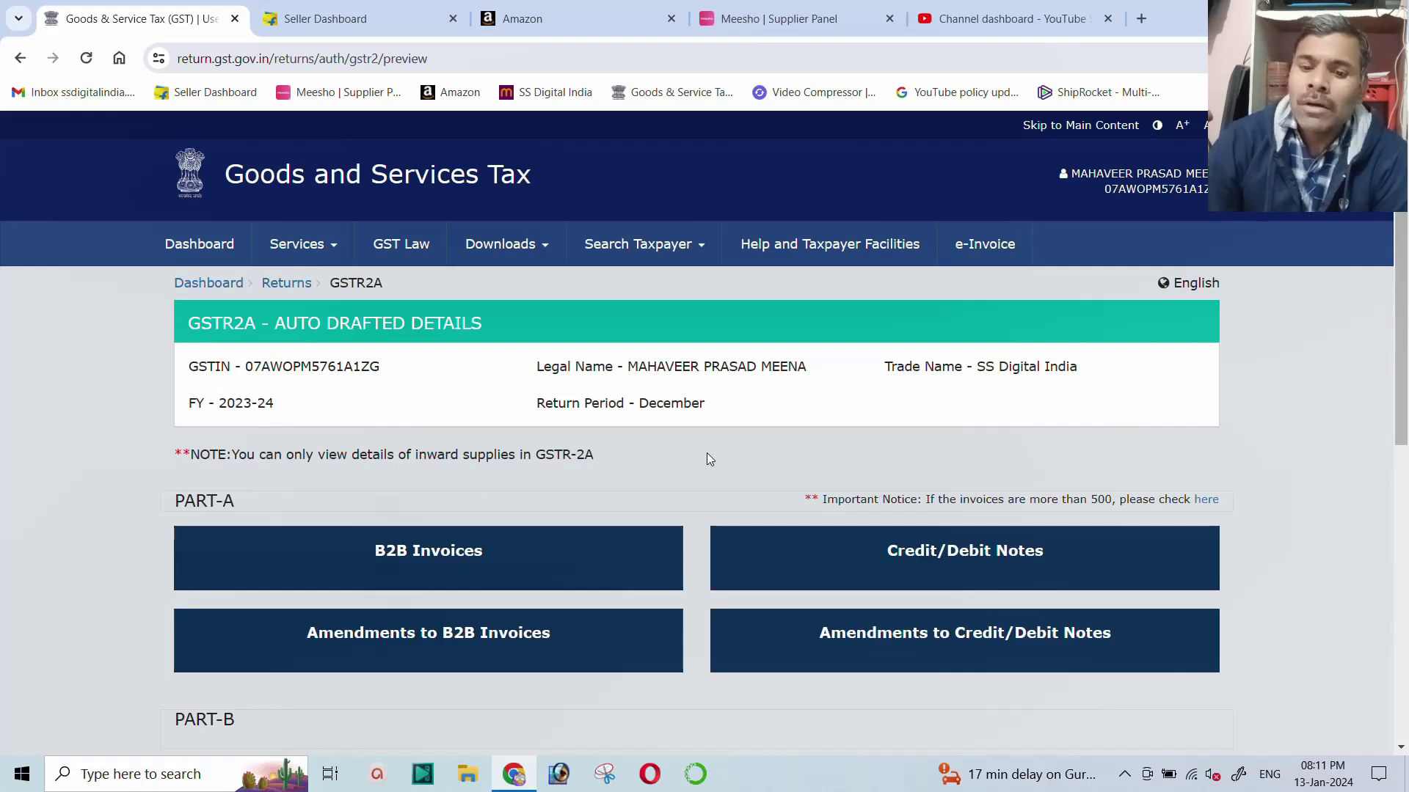
Step: Return from GSTR2A to the returns dashboard and search for the Quarter 3 (Oct - Dec), December returns
click(294, 283)
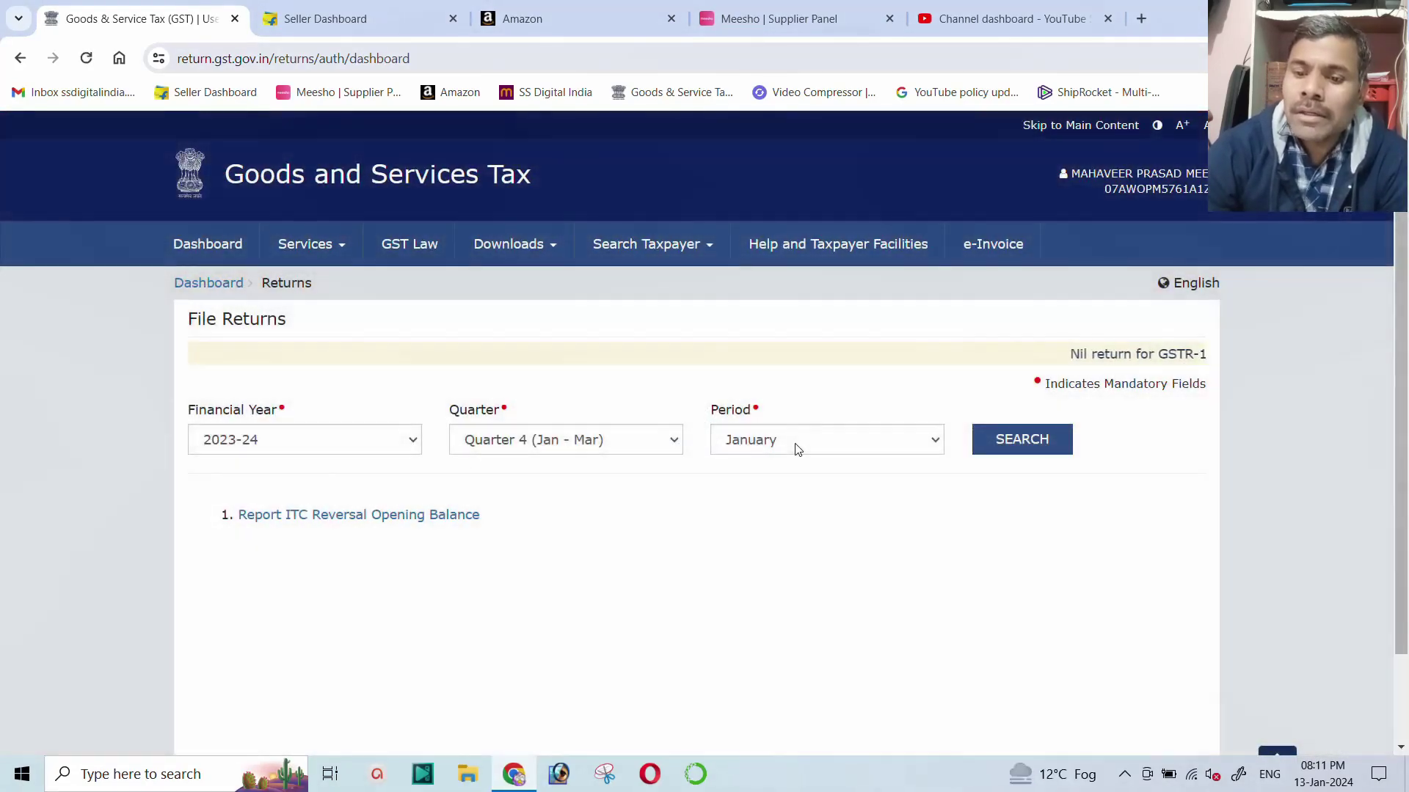
click(796, 444)
click(661, 440)
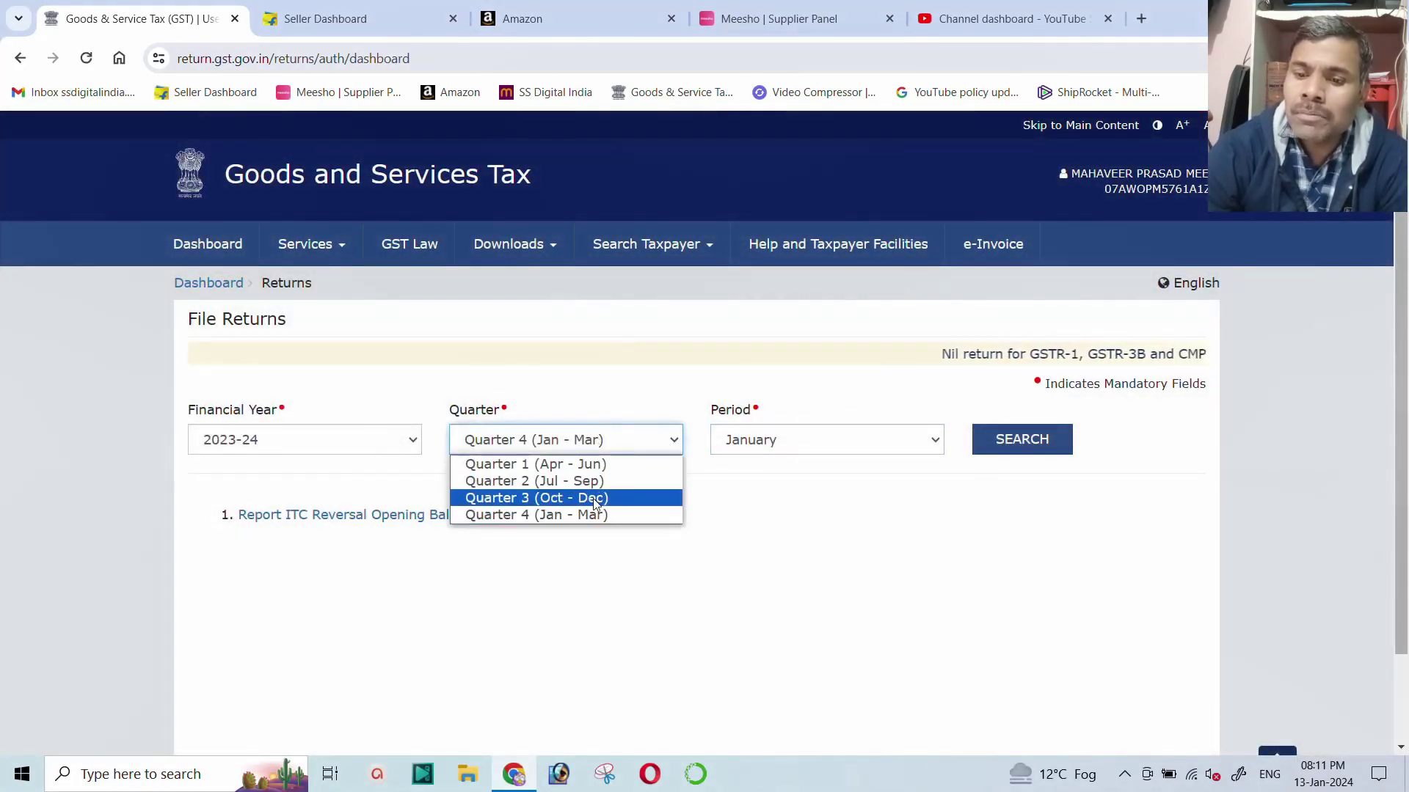
click(535, 493)
click(1002, 445)
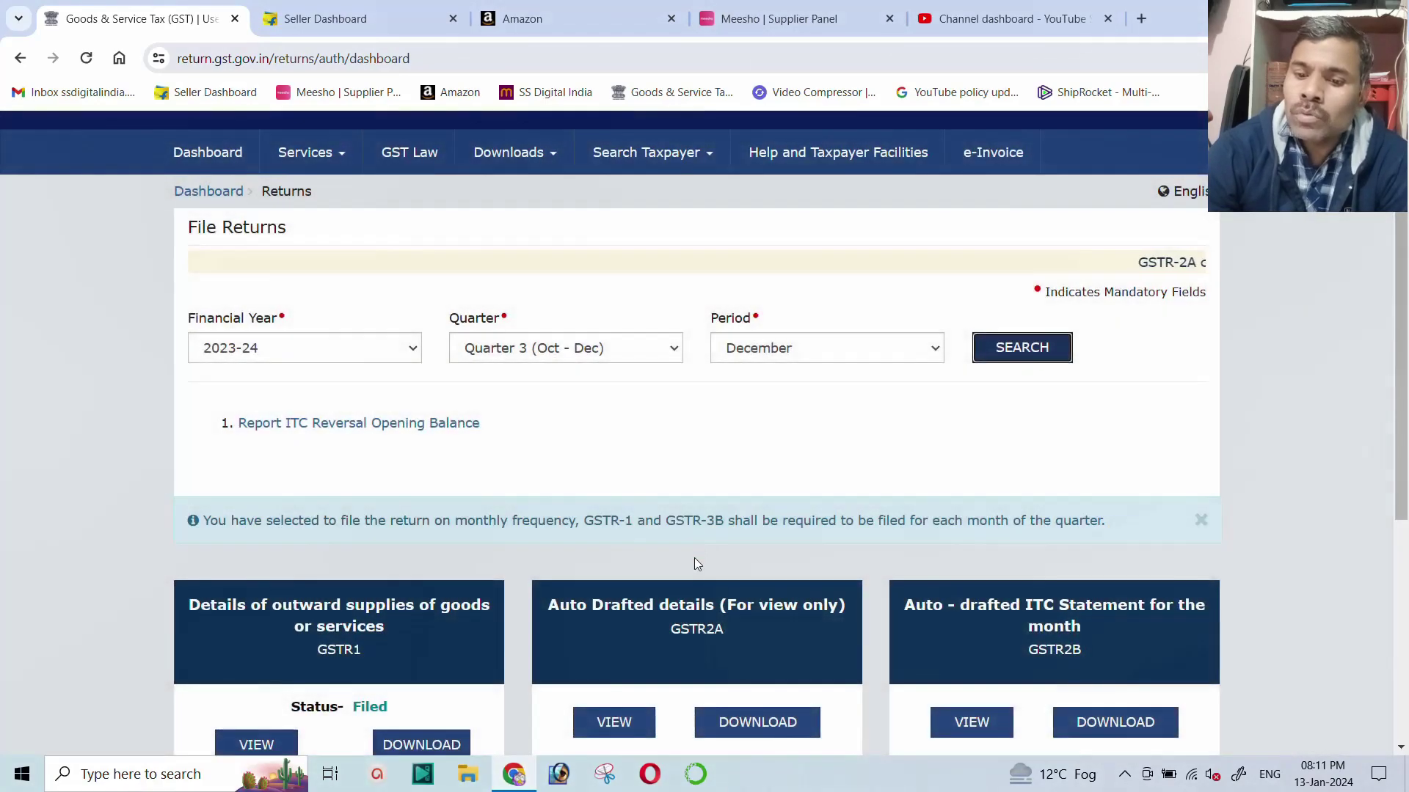
Step: Open the month's auto-drafted GSTR-2B ITC statement and examine the cutoff date in its availability notice
scroll(693, 560, down, 2)
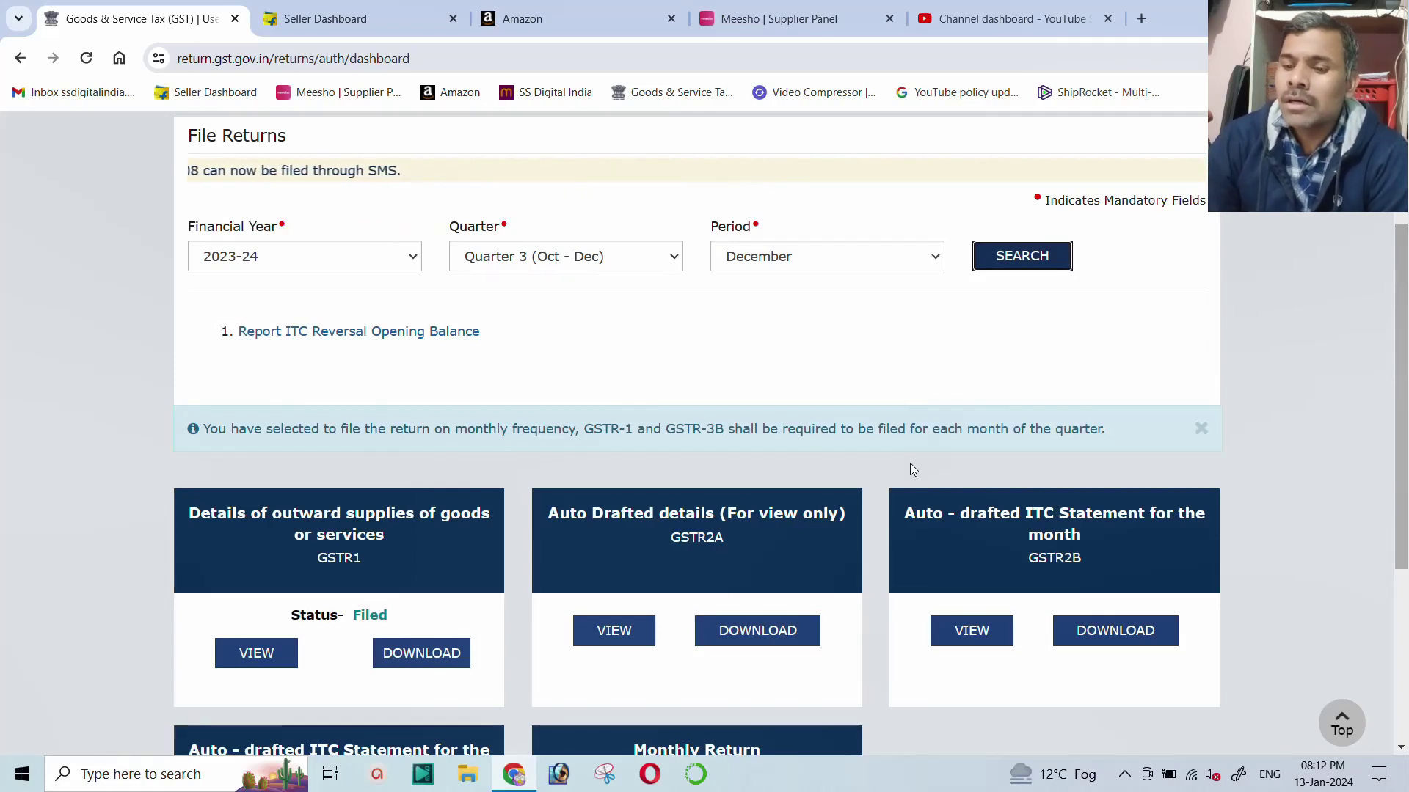
scroll(1142, 506, down, 1)
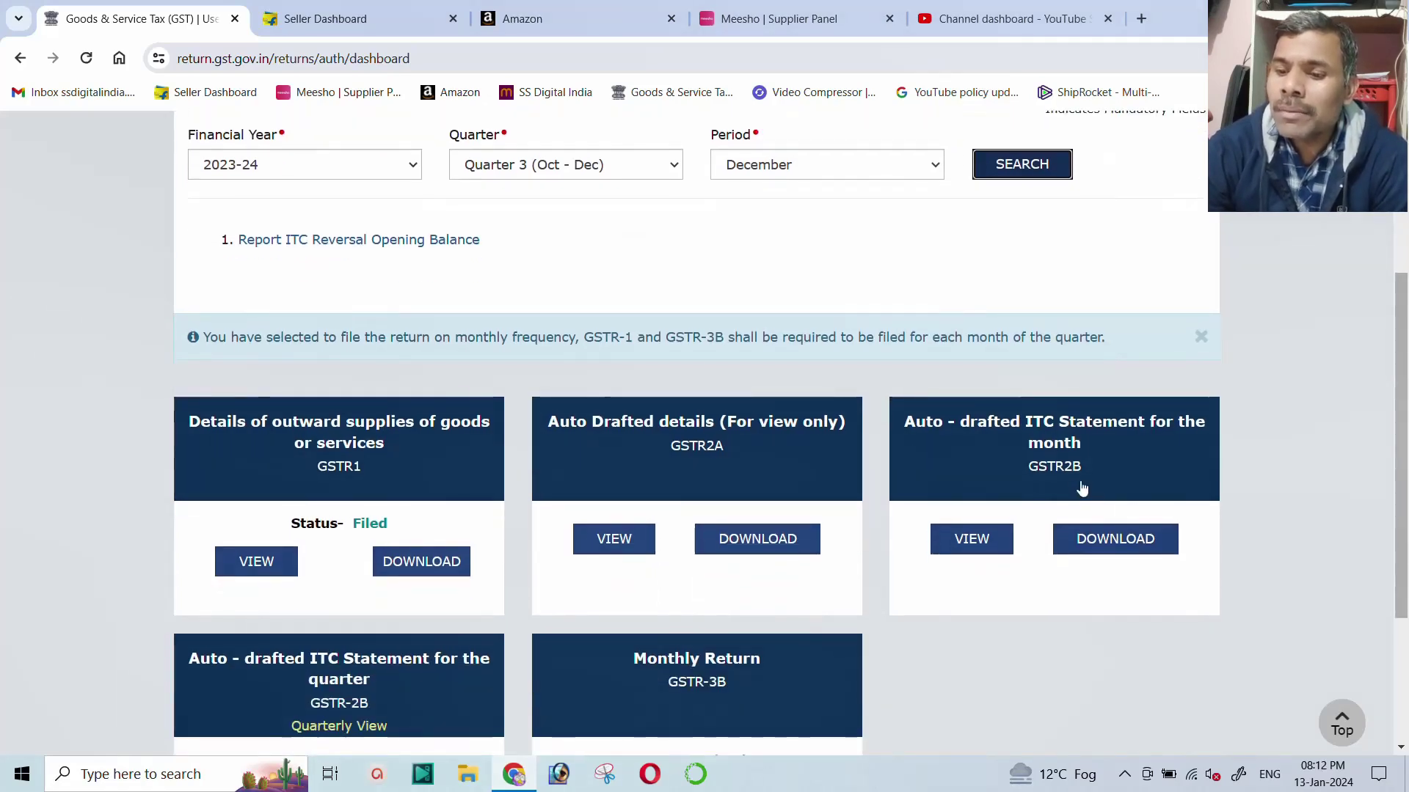
click(1053, 434)
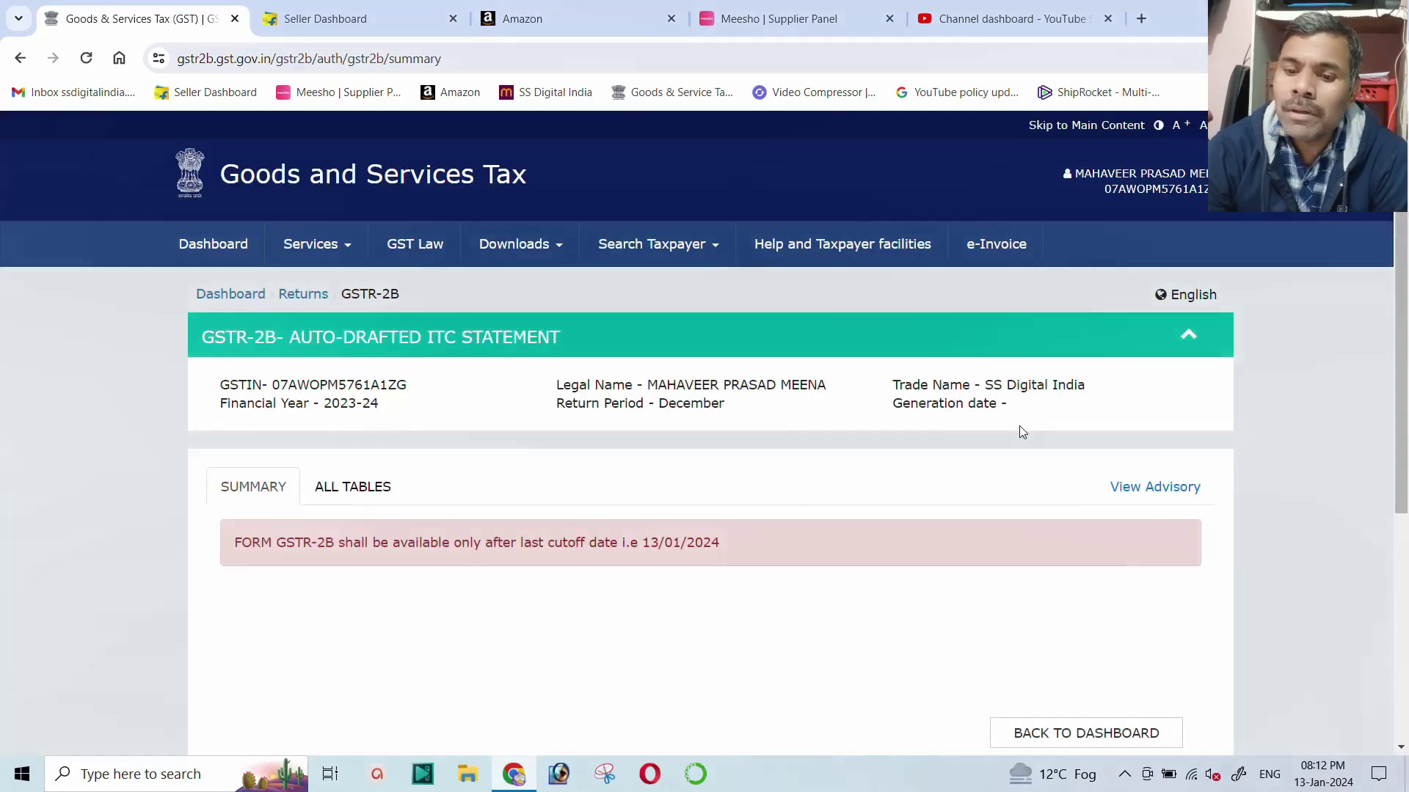
drag(650, 544, 788, 559)
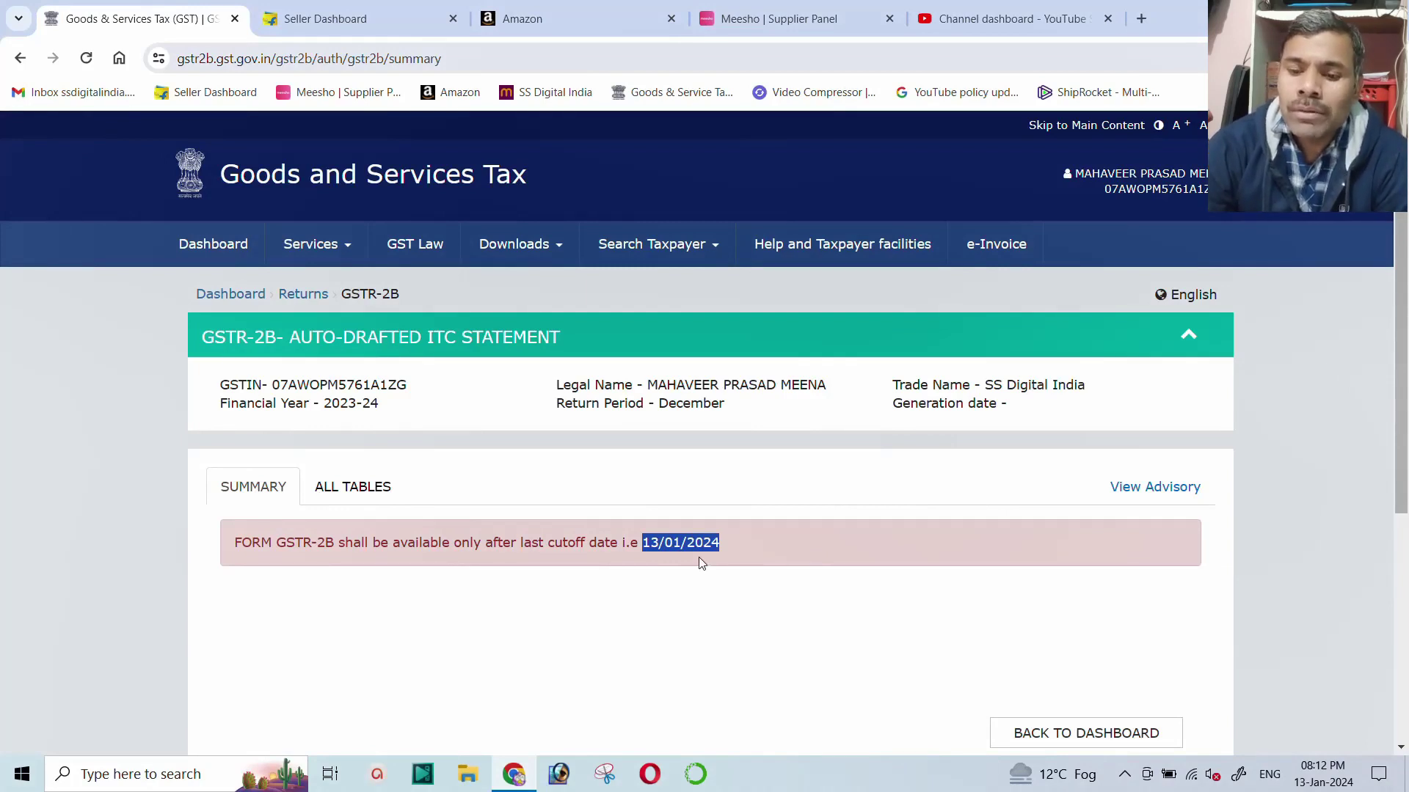
click(717, 551)
drag(725, 544, 641, 544)
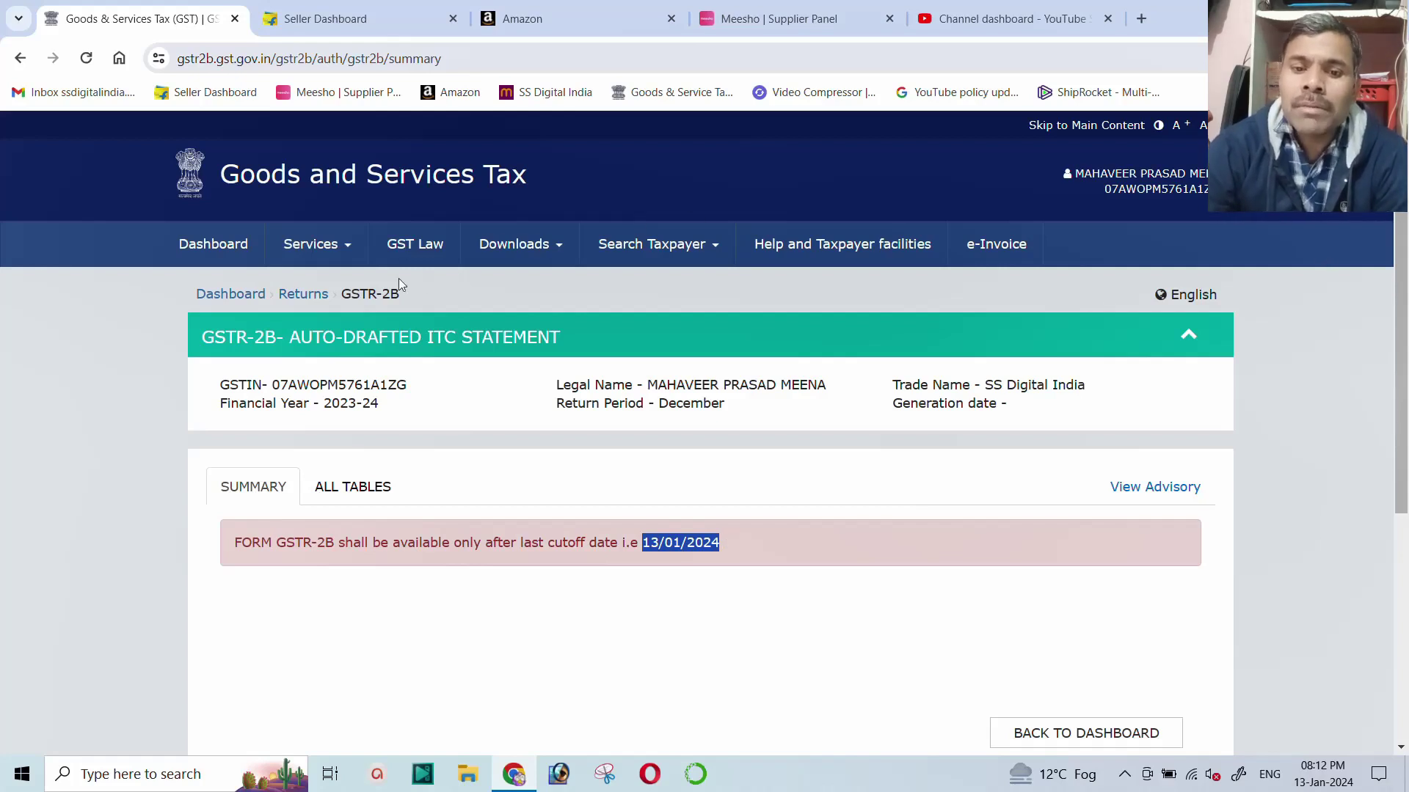
Step: Go back to the returns dashboard, list the Quarter 3 (Oct - Dec), December returns and check the GSTR-3B due date
click(304, 296)
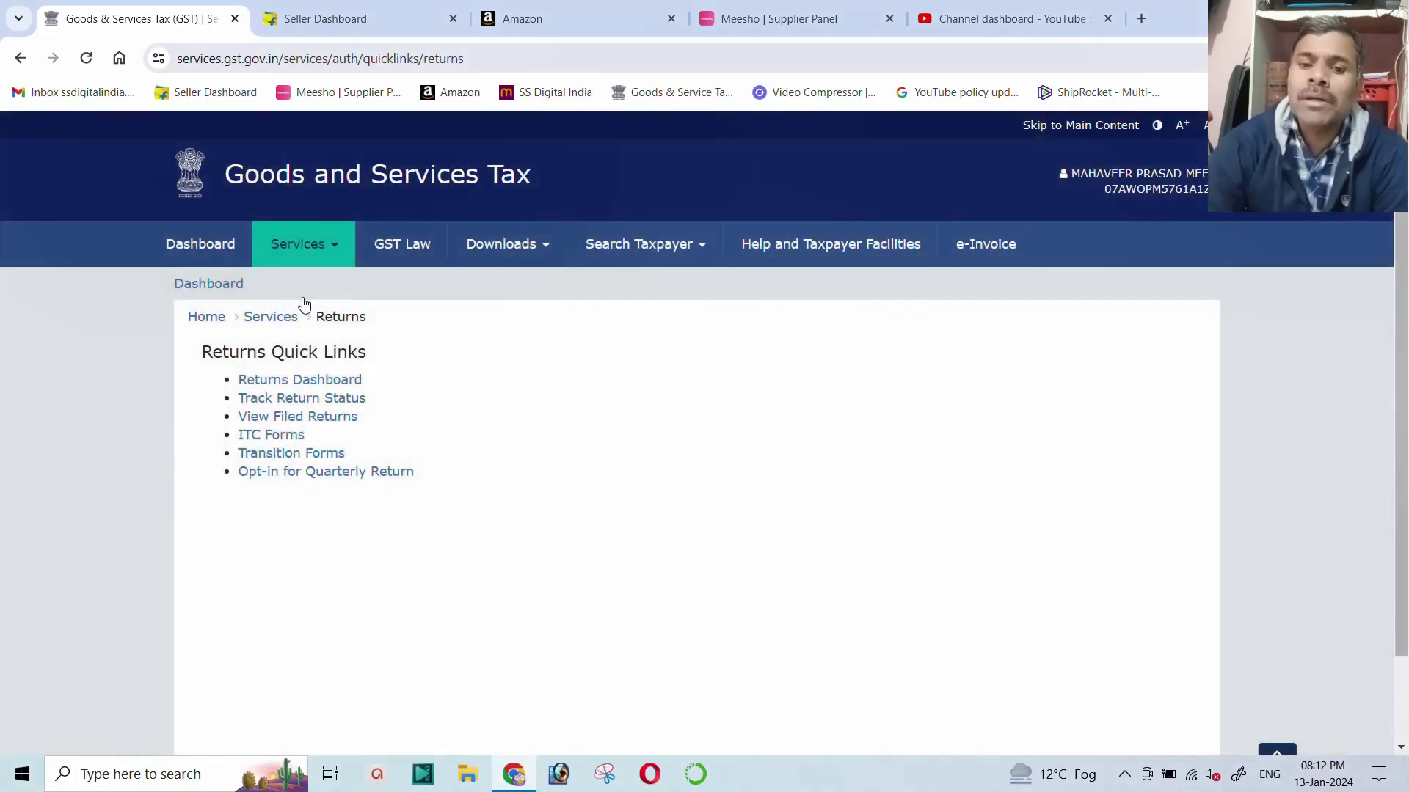
click(306, 383)
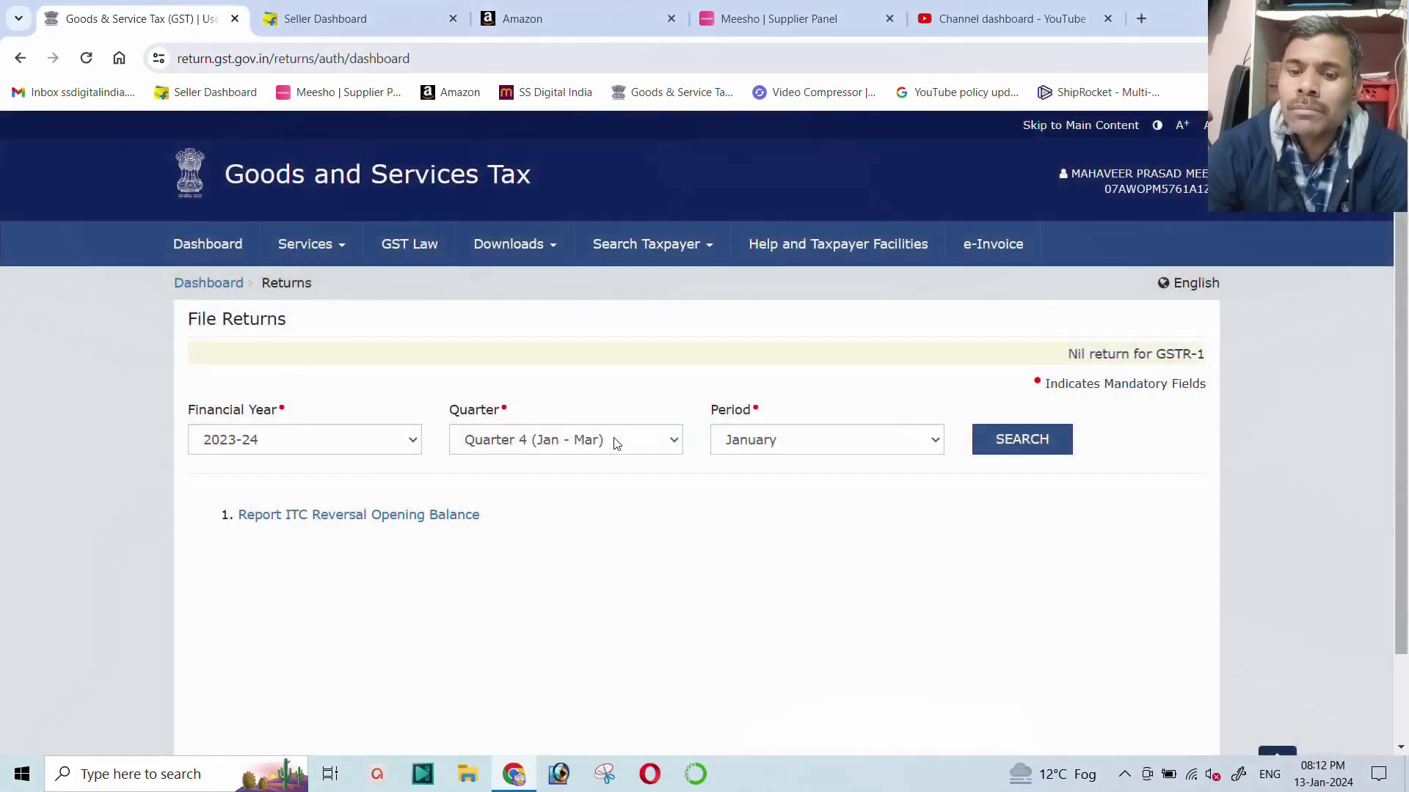
click(613, 440)
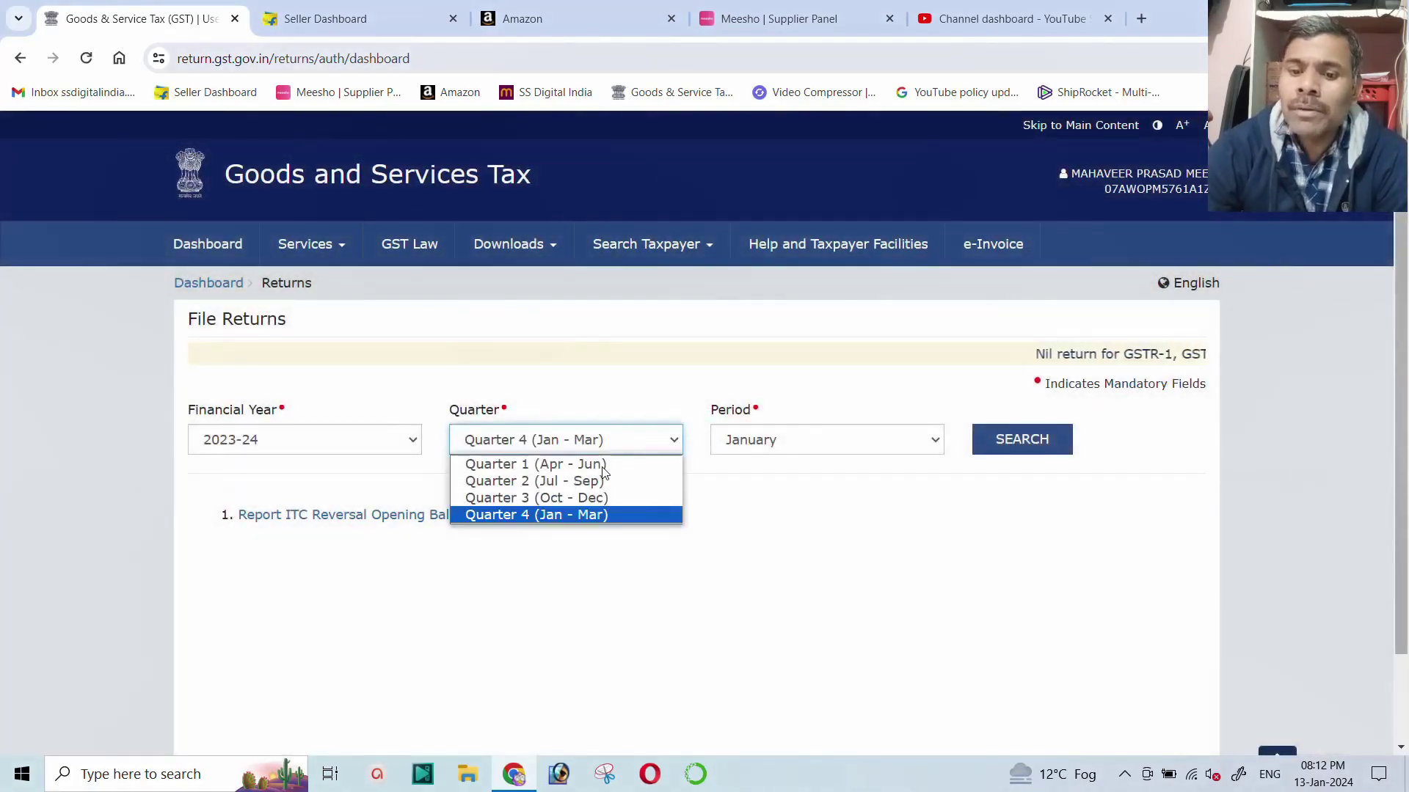
click(664, 496)
click(802, 443)
click(783, 498)
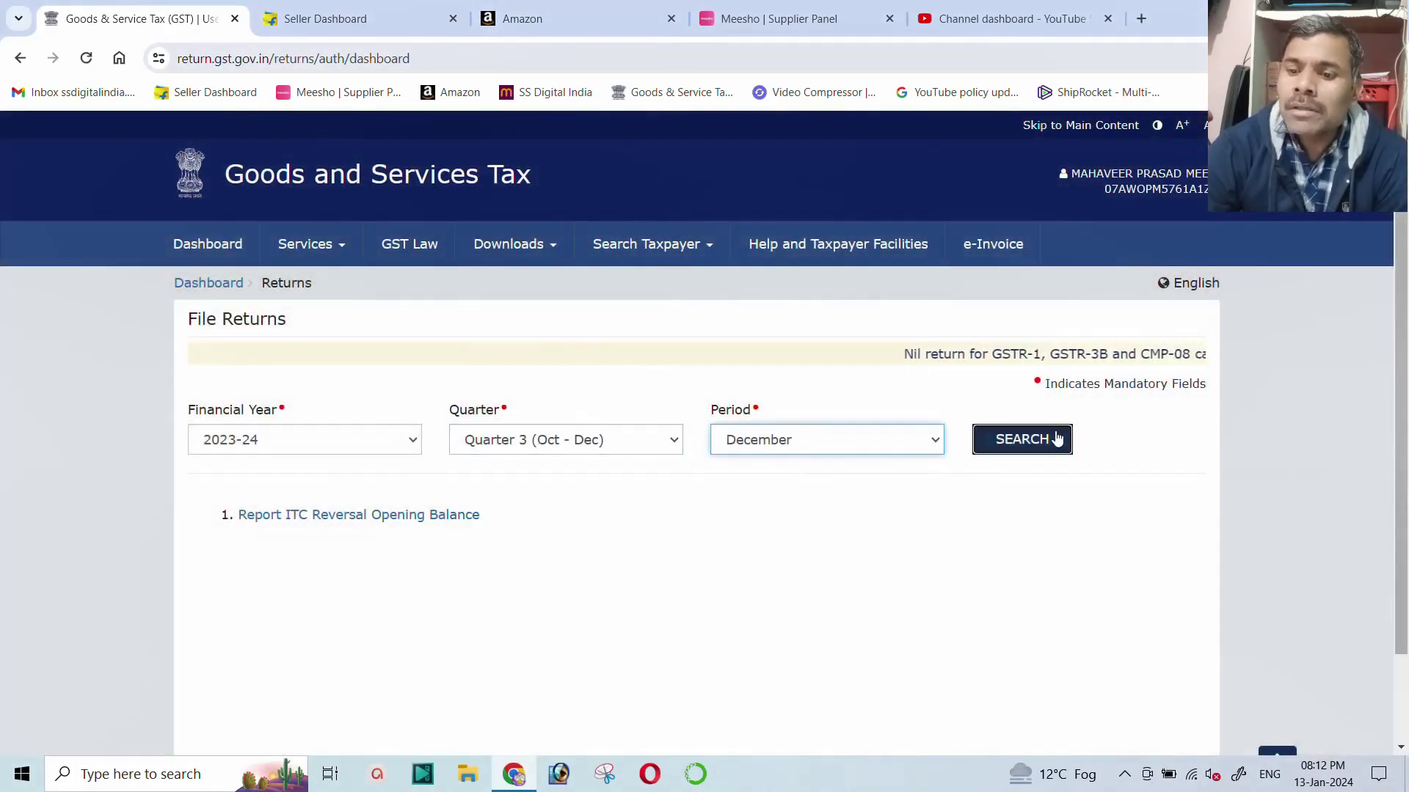
click(1057, 440)
scroll(660, 506, down, 5)
scroll(614, 514, down, 1)
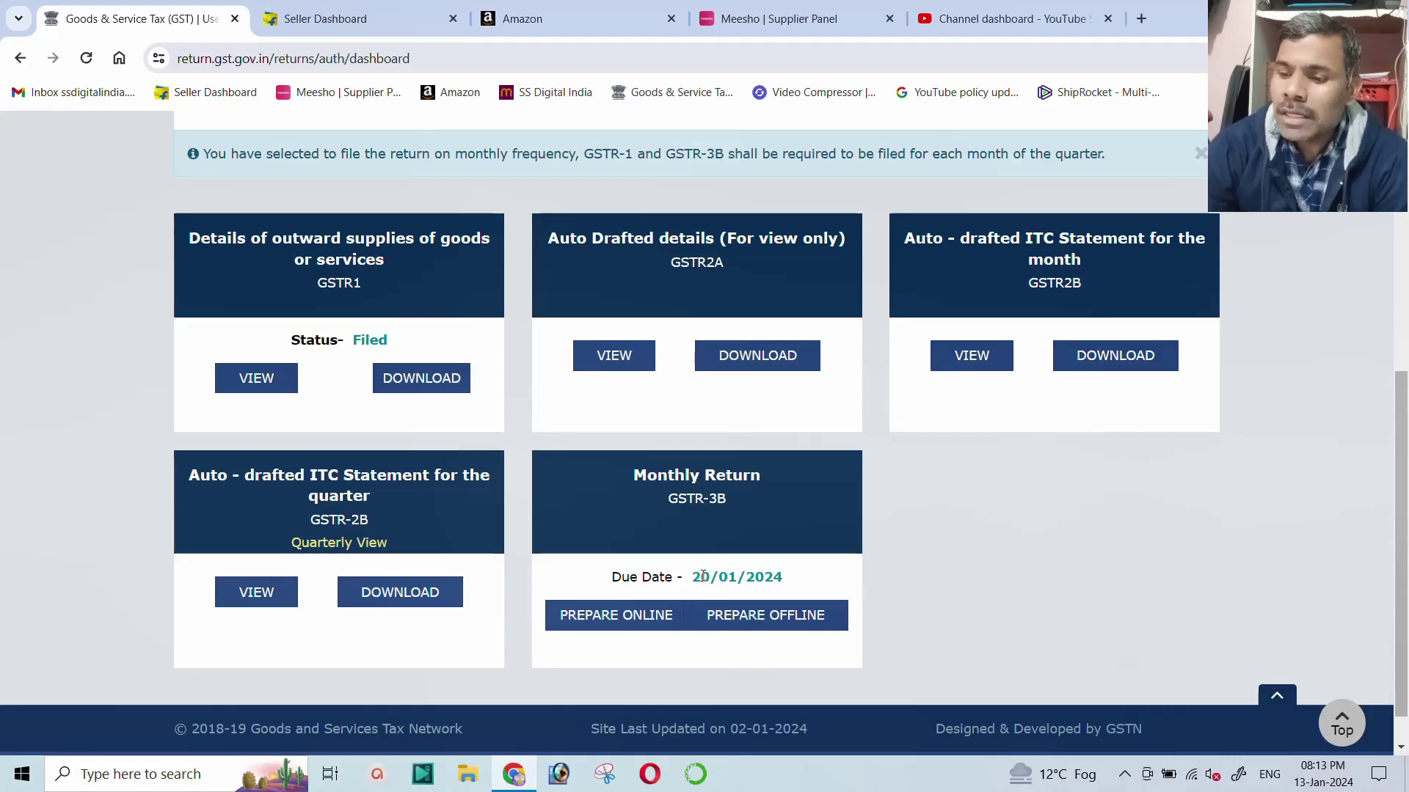
scroll(1050, 553, up, 3)
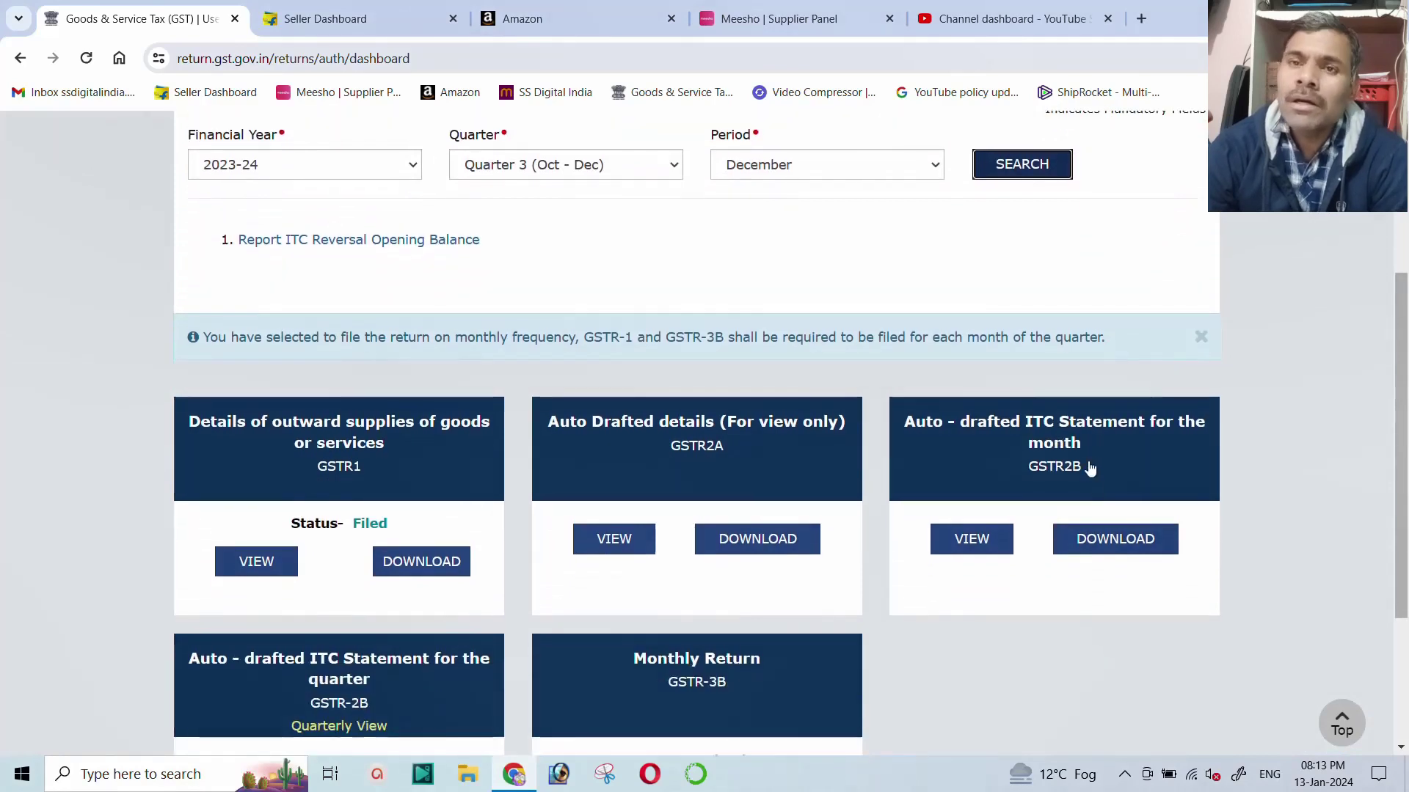